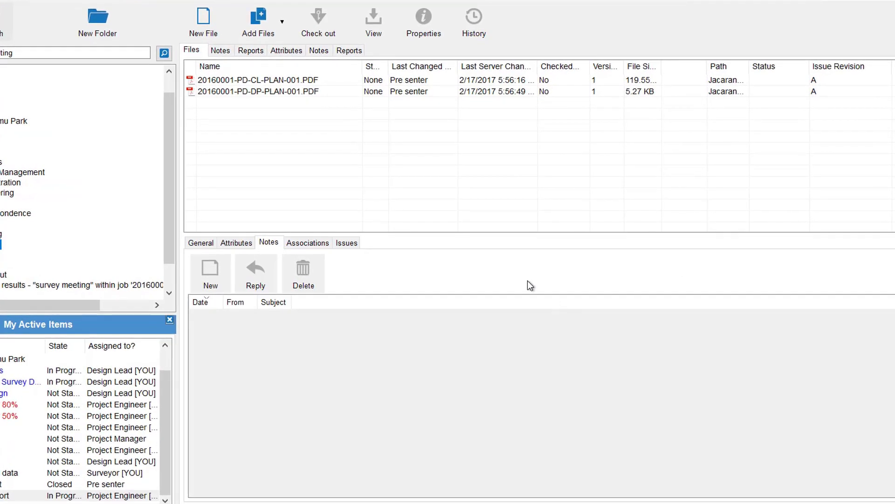
Open Other > Create Link for the 20160001-PD-CL-PLAN-001.PDF file.
click(244, 83)
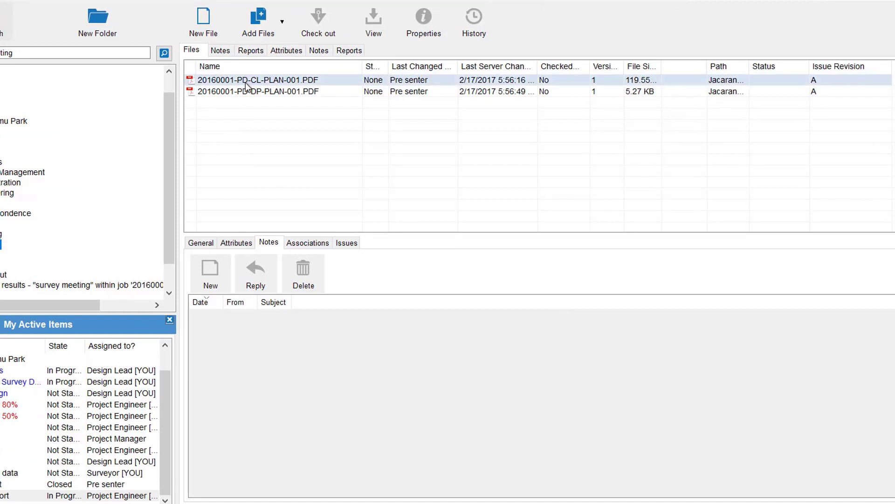
click(245, 82)
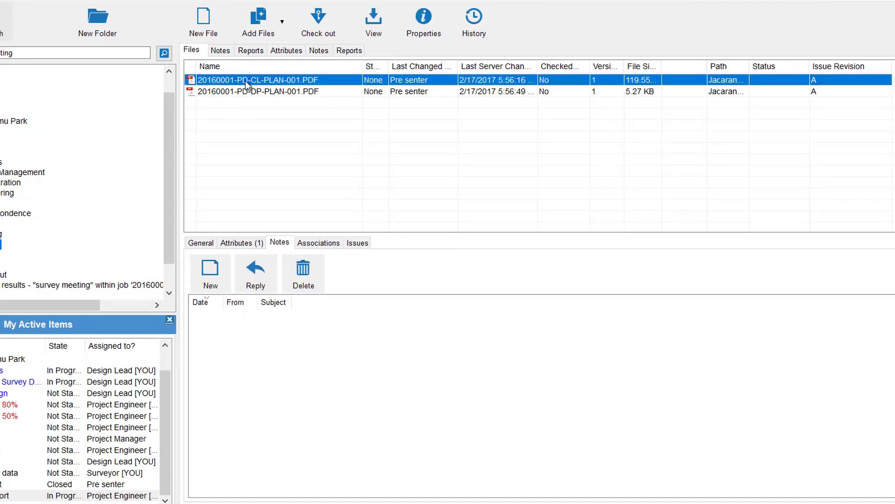
right_click(246, 82)
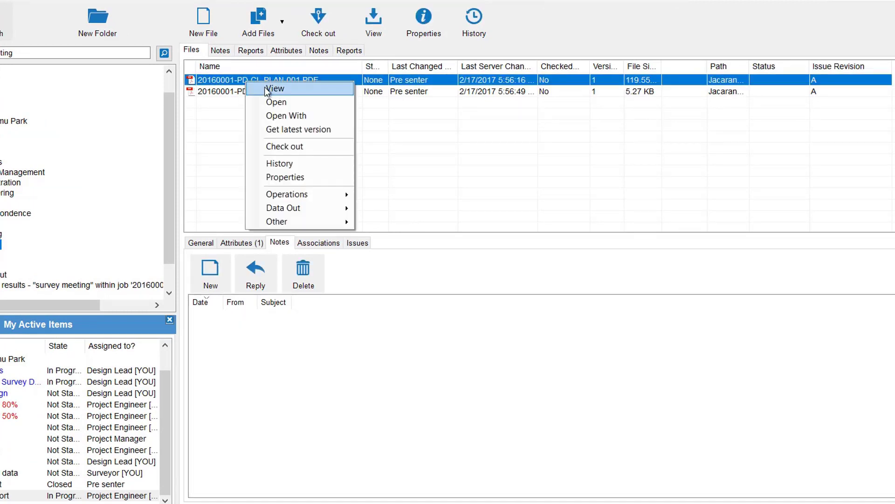
mouse_move(293, 220)
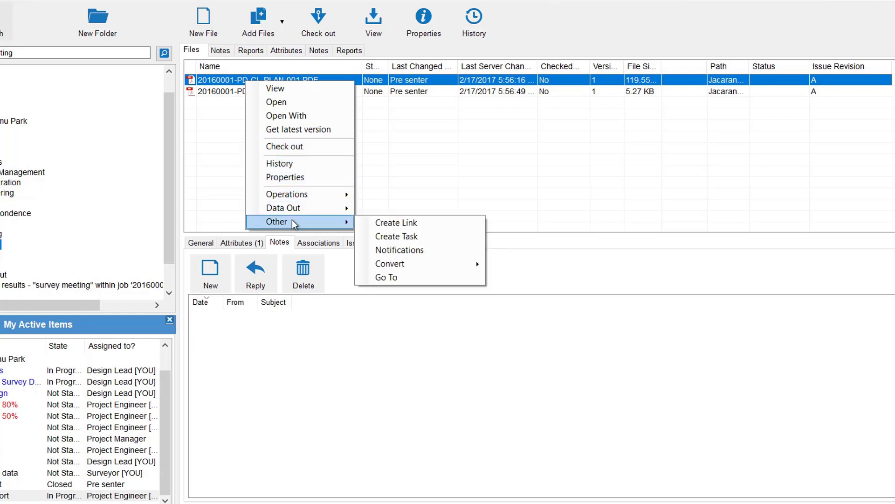
click(410, 222)
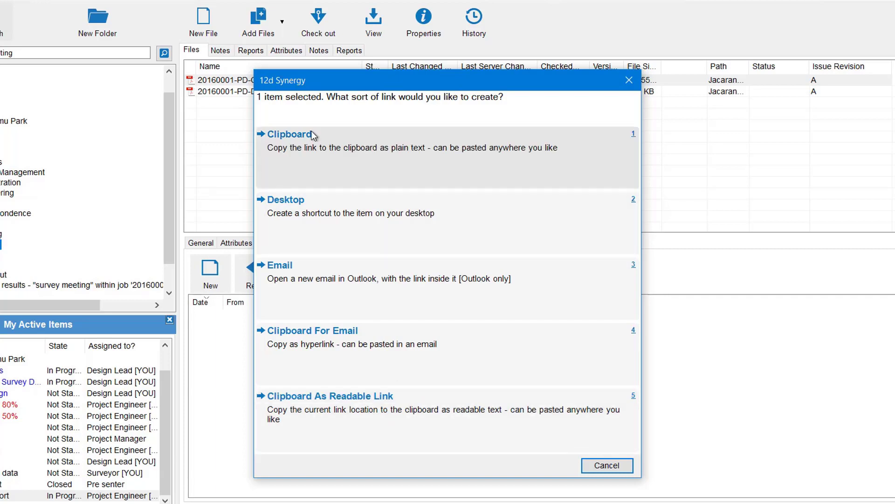
Copy the PDF's link to the clipboard, then quit 12d Synergy despite the checked-out data warning.
click(295, 148)
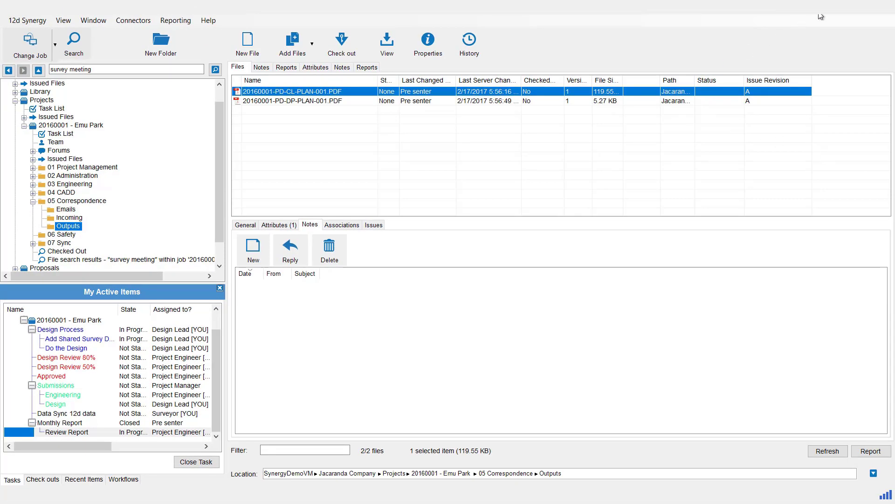
click(874, 19)
click(568, 359)
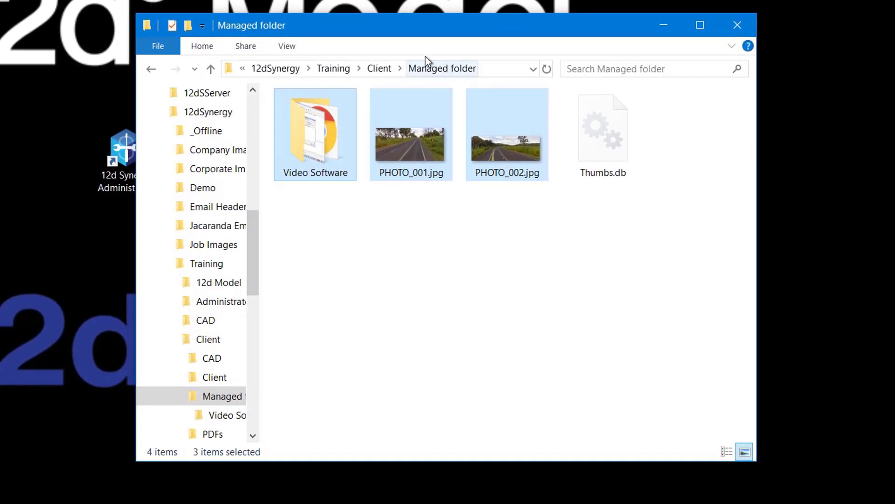
Paste the copied PDF link into File Explorer's address bar to reopen it in 12d Synergy.
click(494, 68)
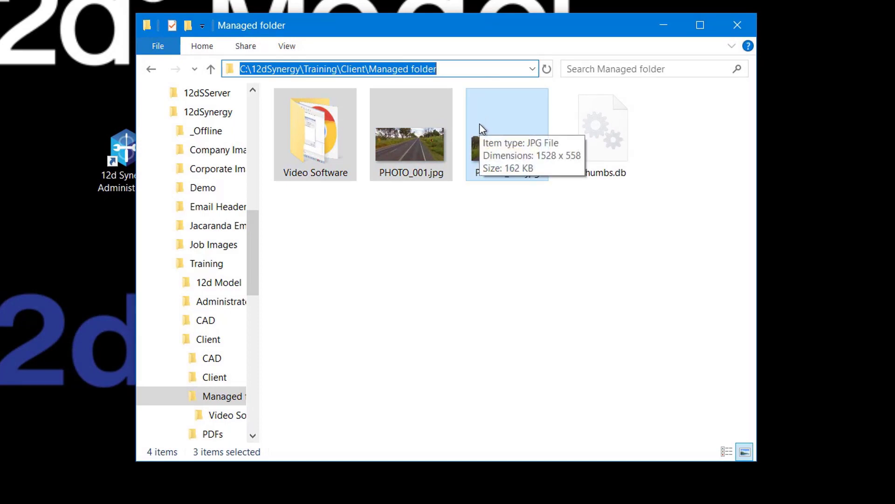
key(ctrl+v)
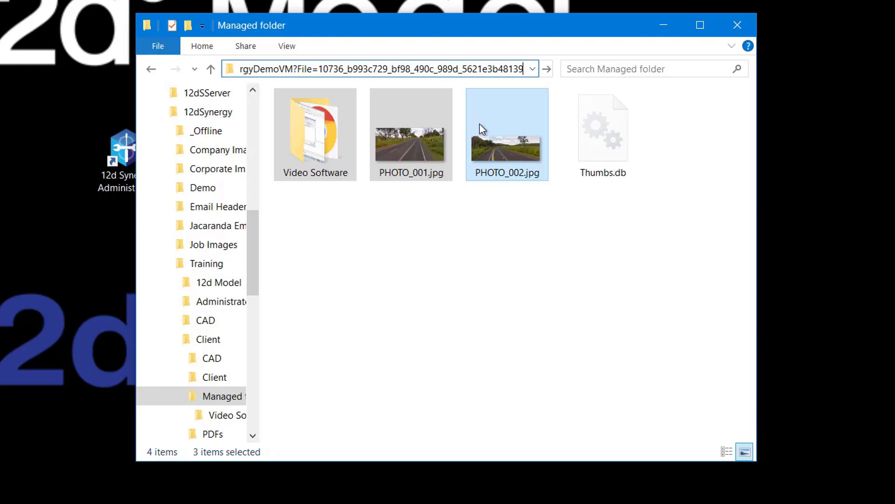
key(ctrl+a)
key(Escape)
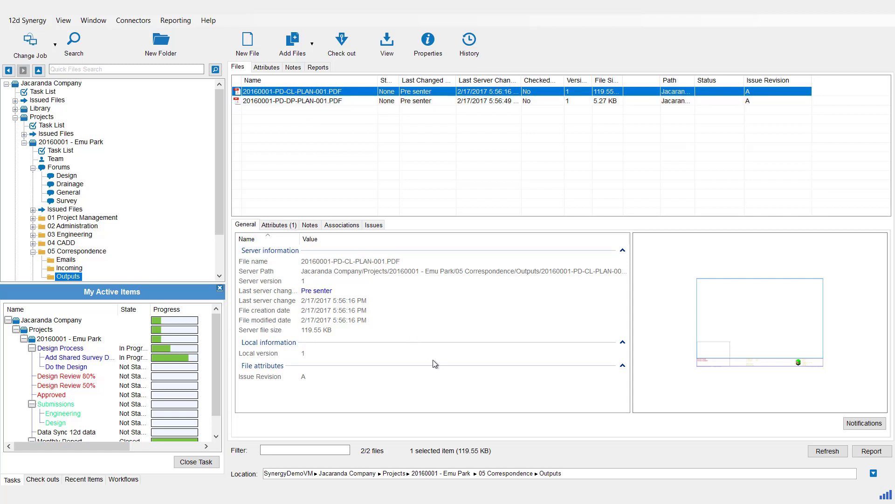
click(570, 476)
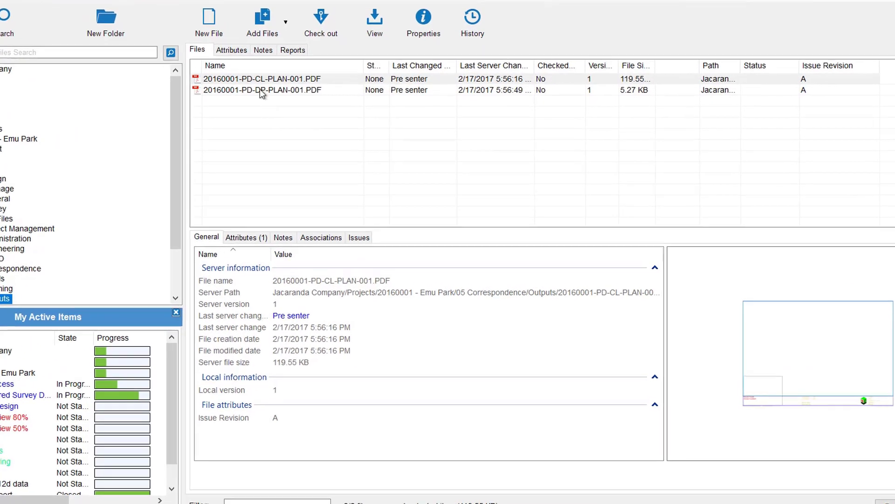
Select both plan PDFs and choose Data Out > Publish for them.
drag(253, 81, 262, 97)
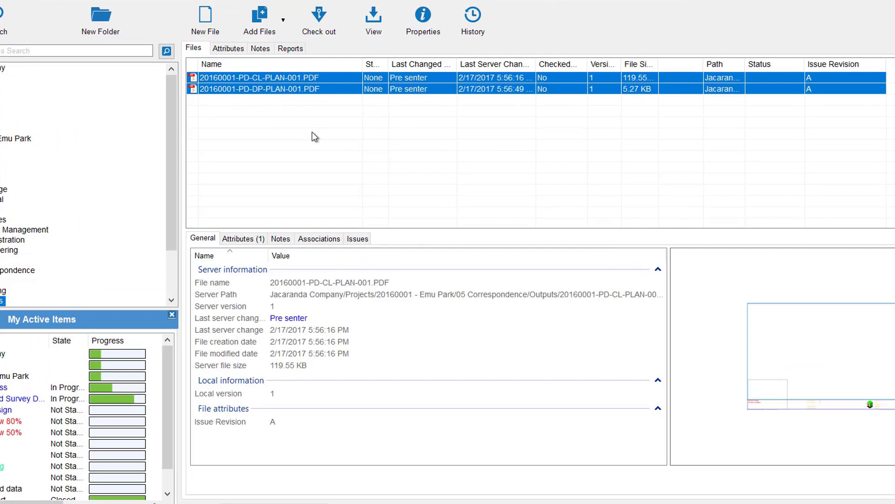
right_click(284, 93)
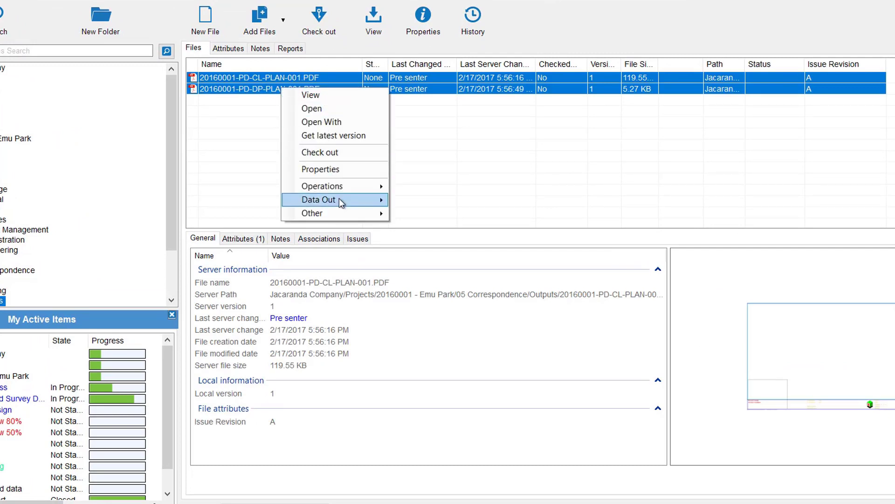
mouse_move(343, 199)
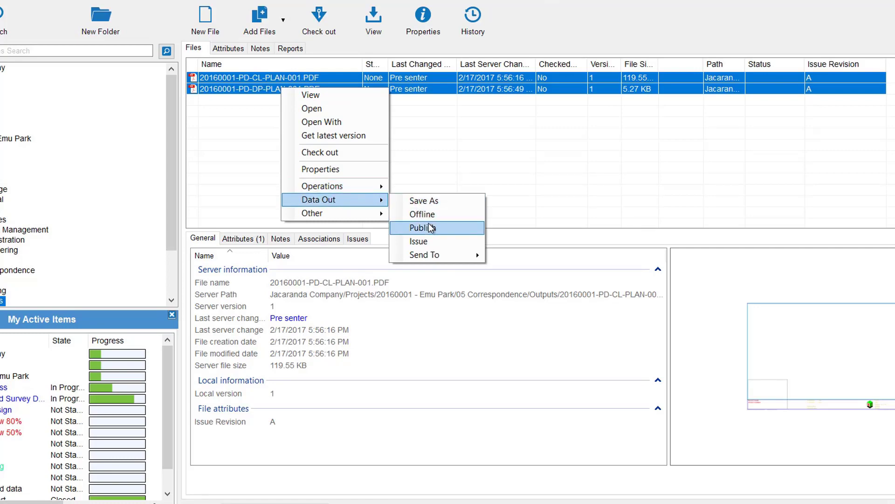
click(444, 232)
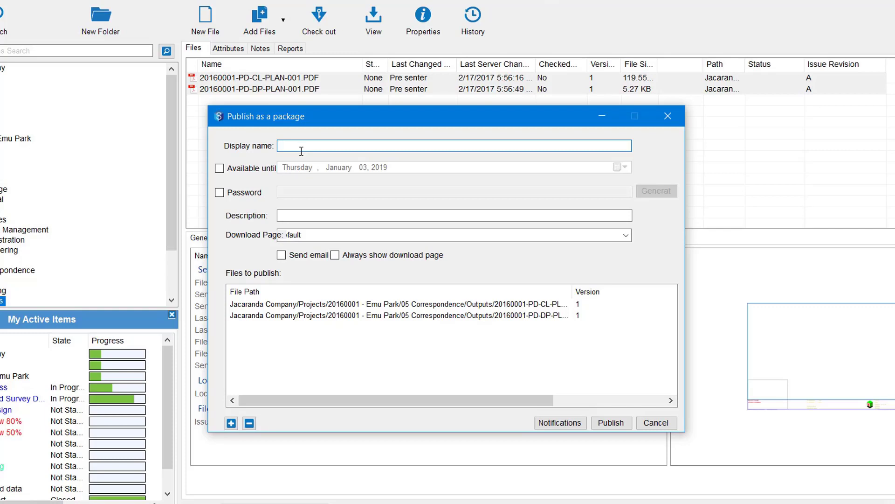
Name the package 20190103-PDF, available until 10 January 2019, no password, description 'PDF for Information'.
text(20190103-PDF)
click(221, 172)
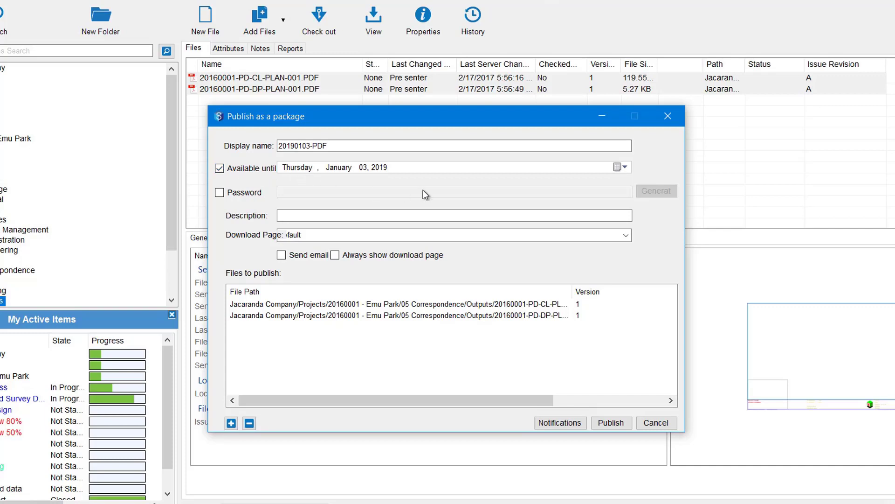
click(615, 168)
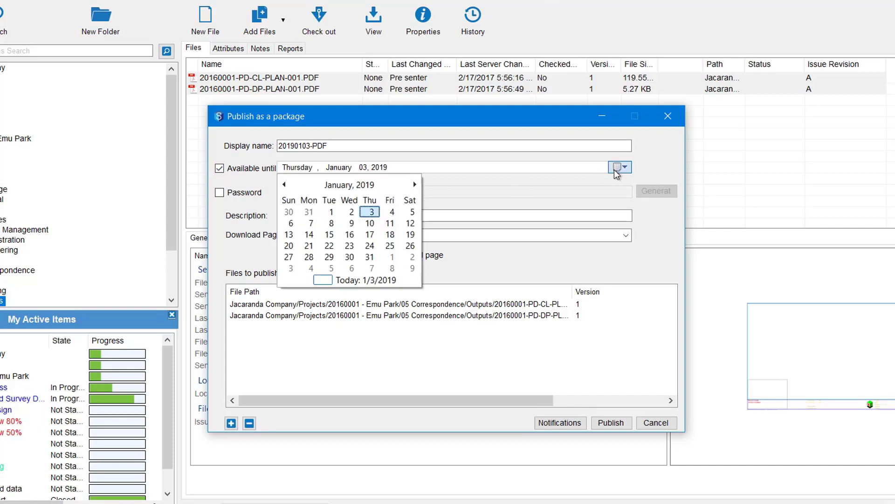
click(370, 223)
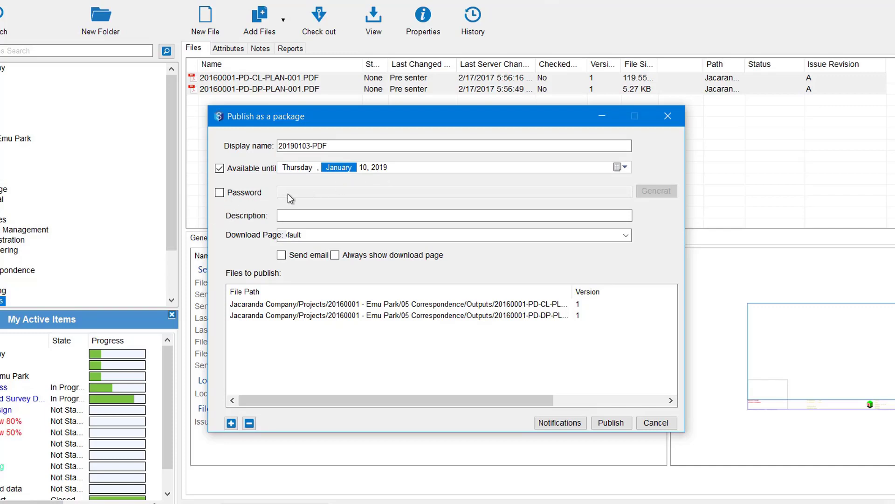
click(220, 193)
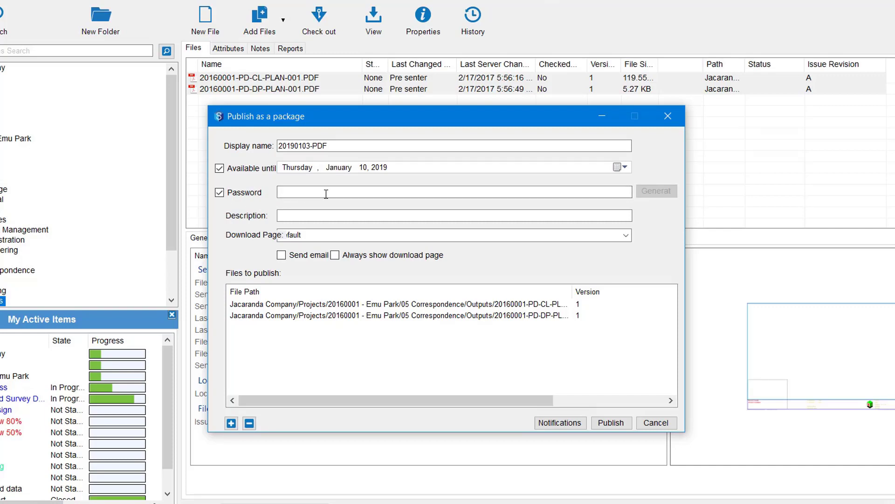
click(220, 193)
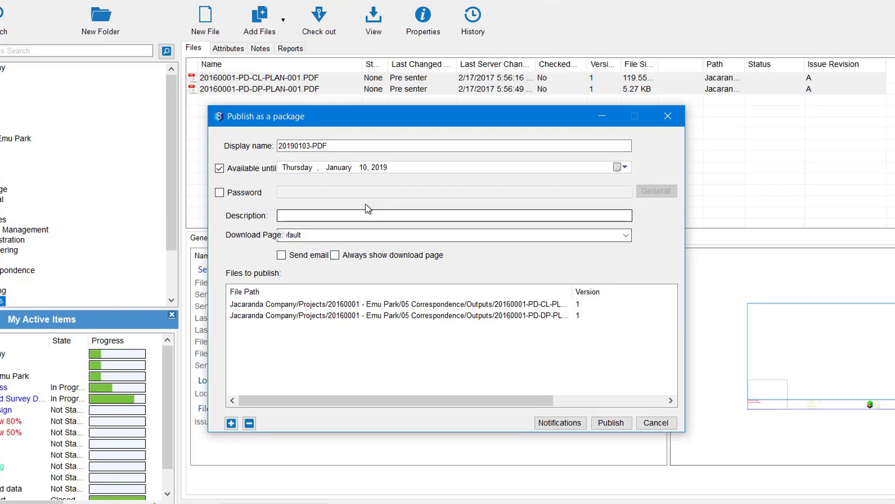
click(364, 216)
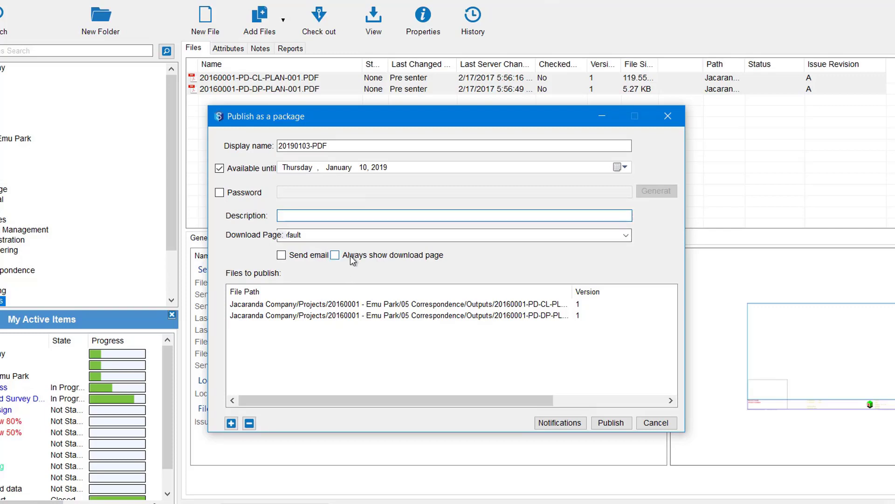
text(PDF for I)
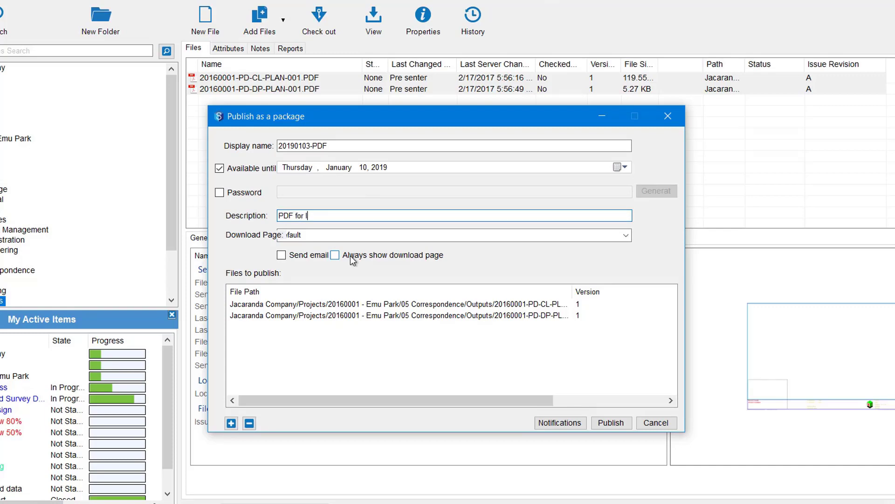
text(nformation)
Pick the Standard download page, tick Always show download page, and publish the package.
click(624, 239)
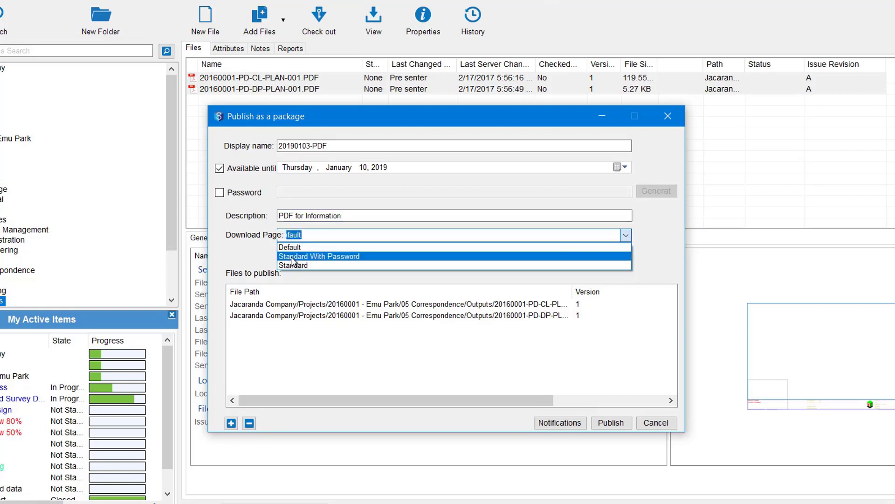
click(296, 265)
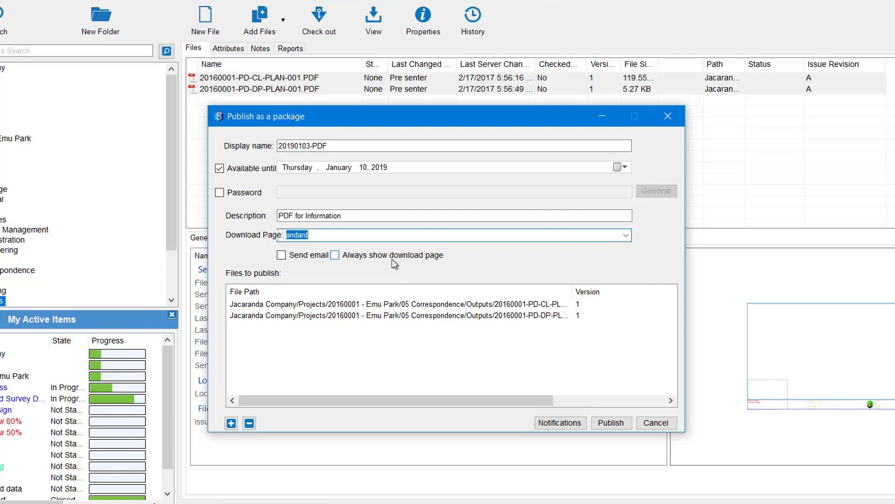
click(335, 255)
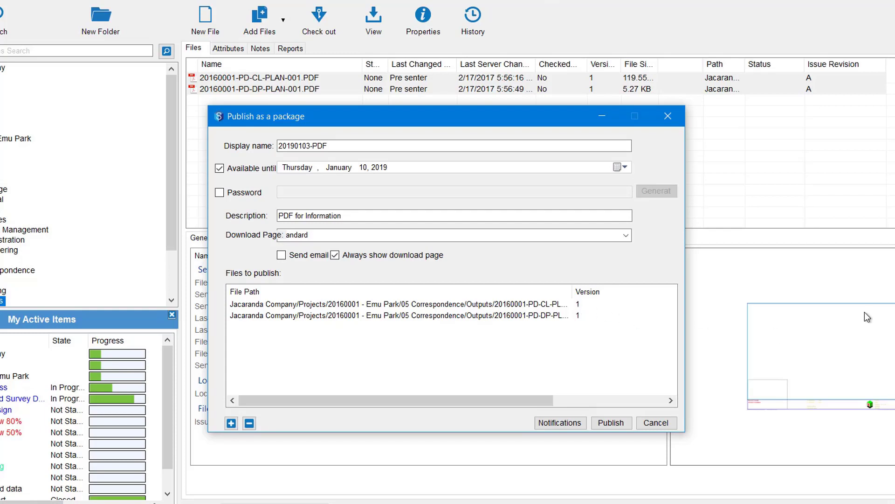
click(604, 423)
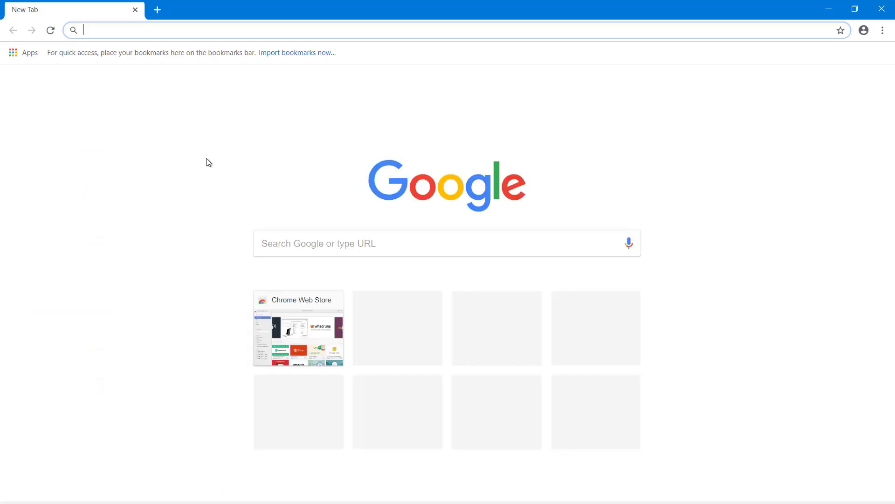
Open the pasted link in Chrome, download 20190103-PDF.zip, then close Chrome and the confirmation.
text(http://synergydemovm:8080/12dSynergy/Publishing/93de6256-1bbc-425f-9e48-fa2a7ae6ca92)
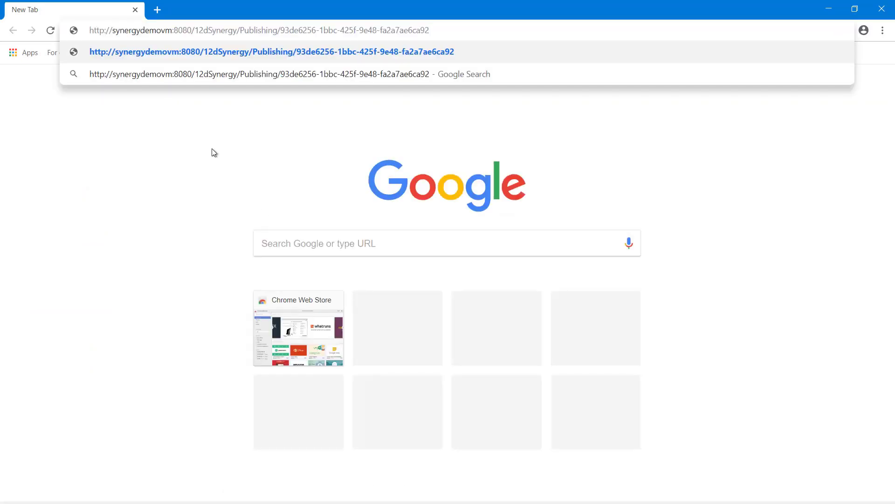
key(Return)
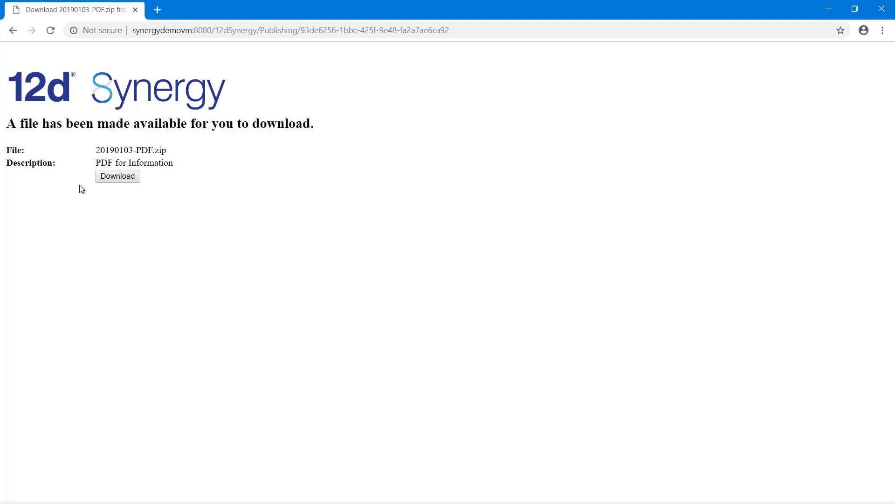
click(112, 180)
click(882, 9)
click(449, 271)
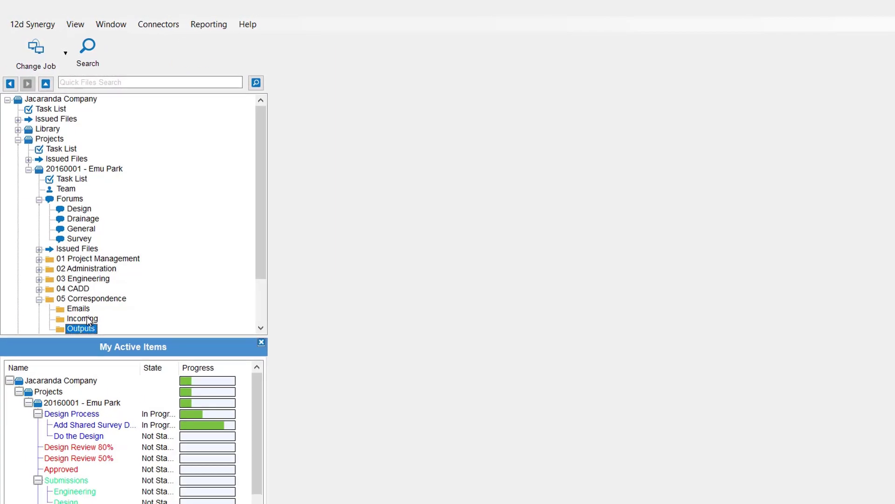
Select the 05 Correspondence Incoming folder and bring up its context menu.
click(88, 319)
scroll(187, 215, down, 2)
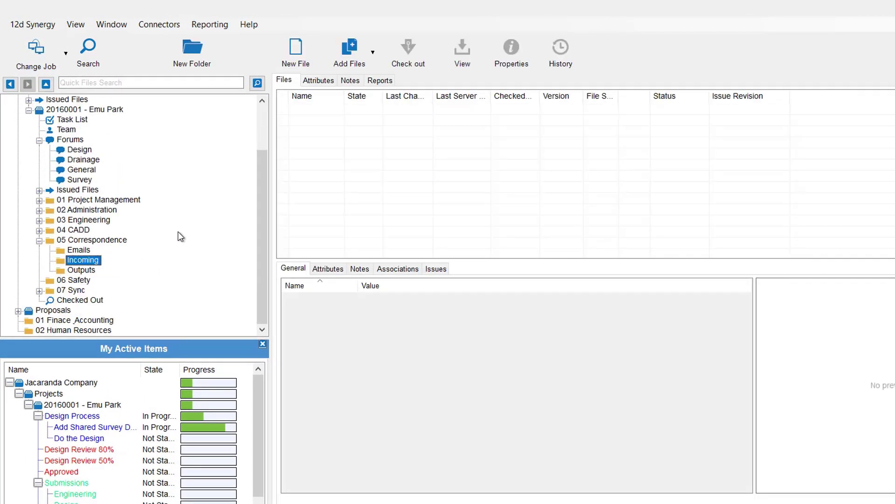
right_click(80, 265)
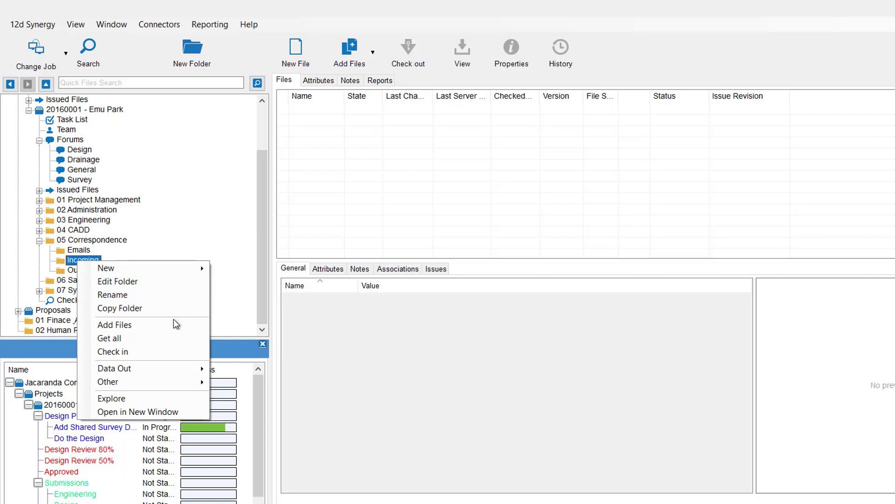
Choose Other > Web File Drops for the Incoming folder.
mouse_move(165, 386)
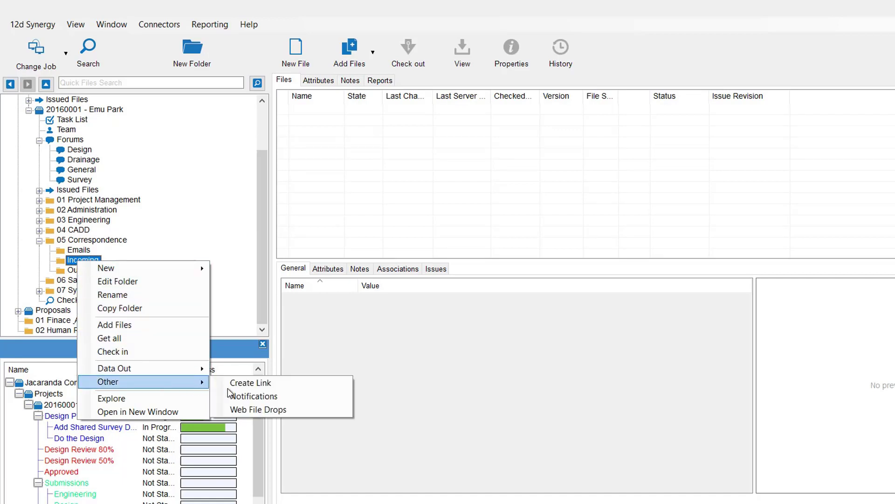
click(310, 408)
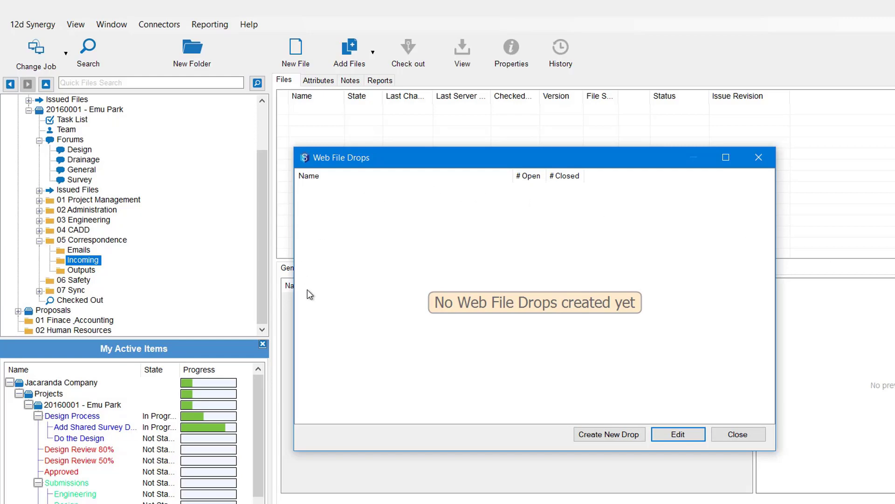
Create a new drop named 'Survey data' with description 'New Field Survey 12da Files'.
click(600, 433)
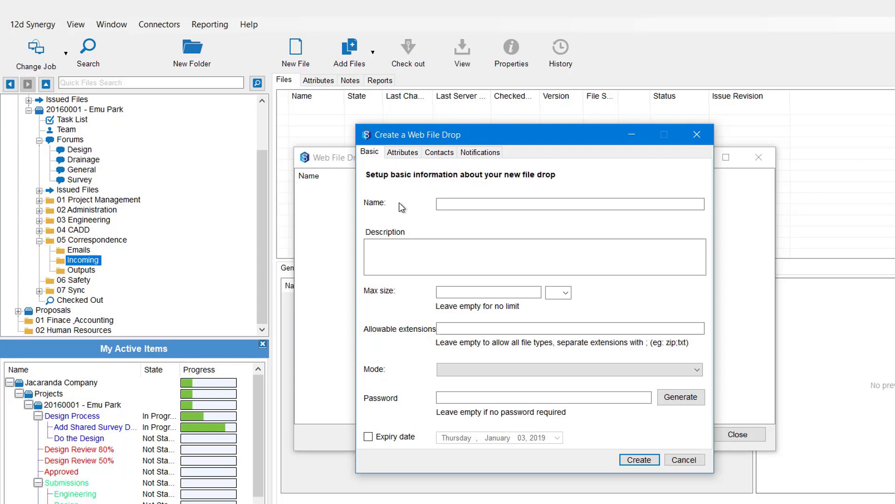
click(455, 205)
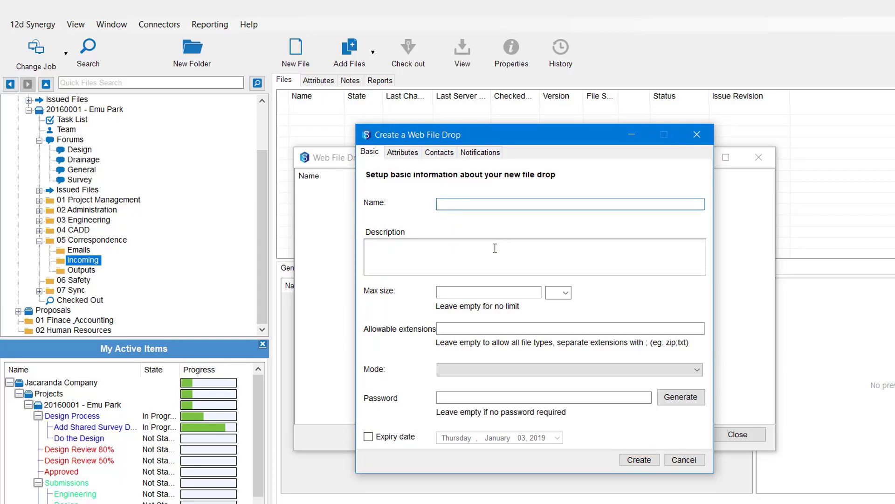
text(Survey data)
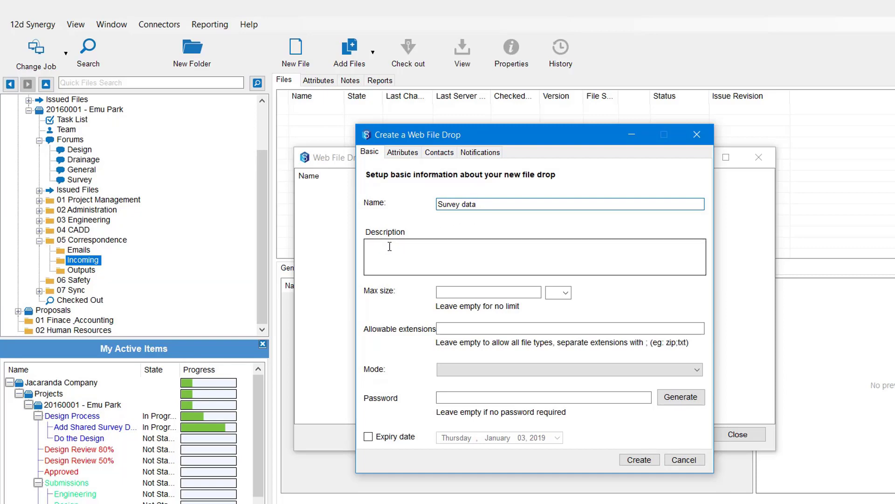
click(443, 252)
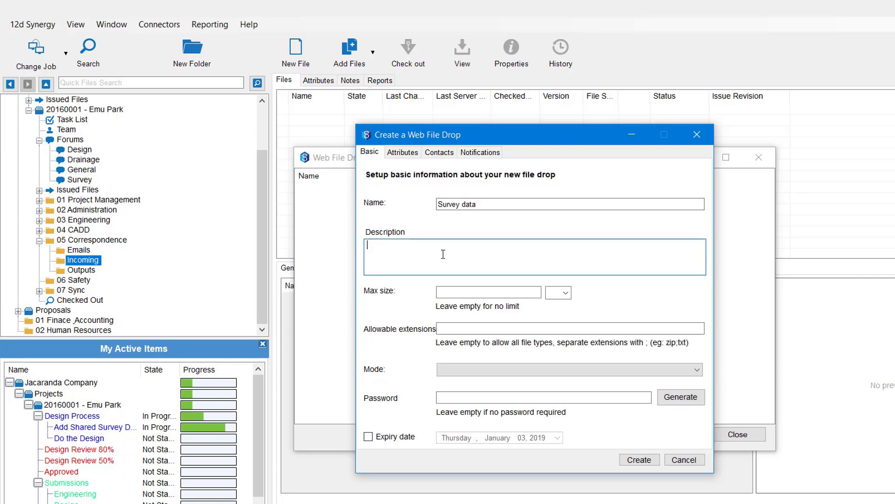
text(New Field Survey 12da Files)
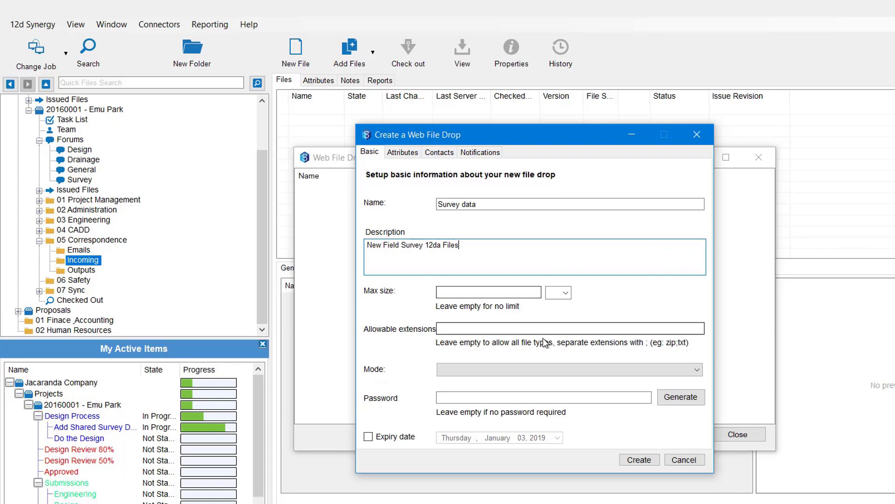
click(647, 370)
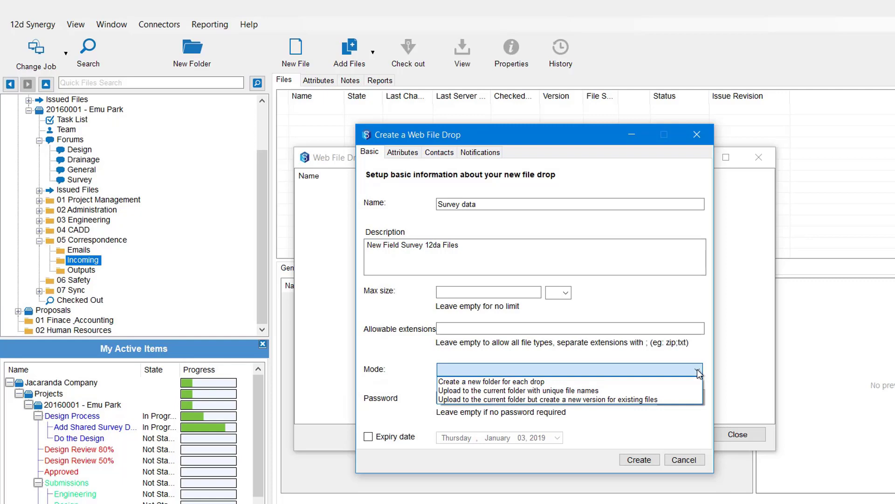
Set the file drop to create a new folder per drop, keep contact drops open, and view its attributes.
click(495, 386)
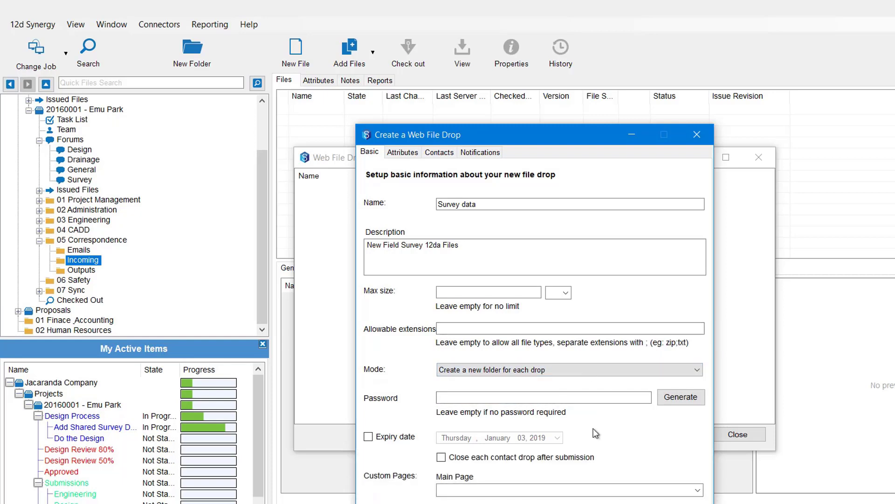
drag(531, 139, 526, 43)
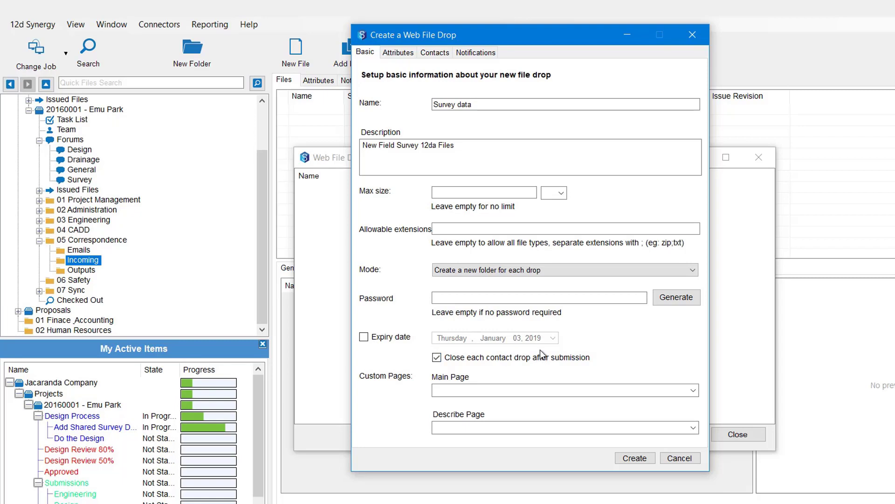
click(437, 357)
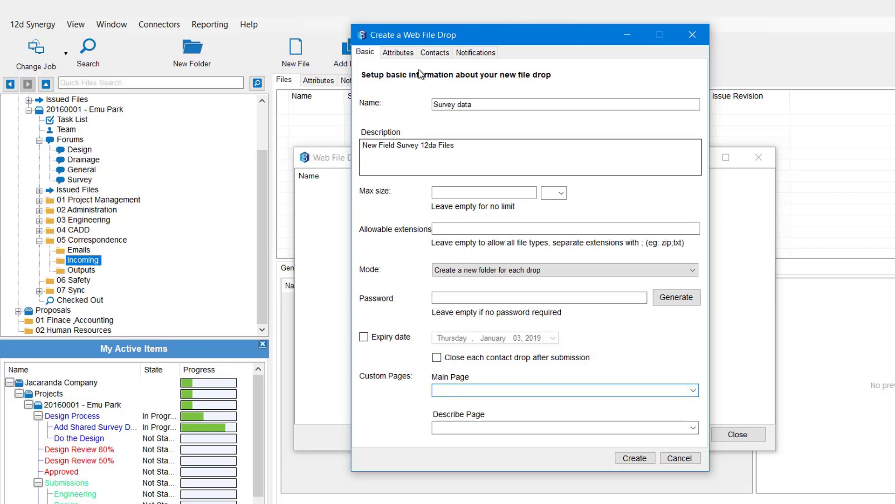
click(402, 52)
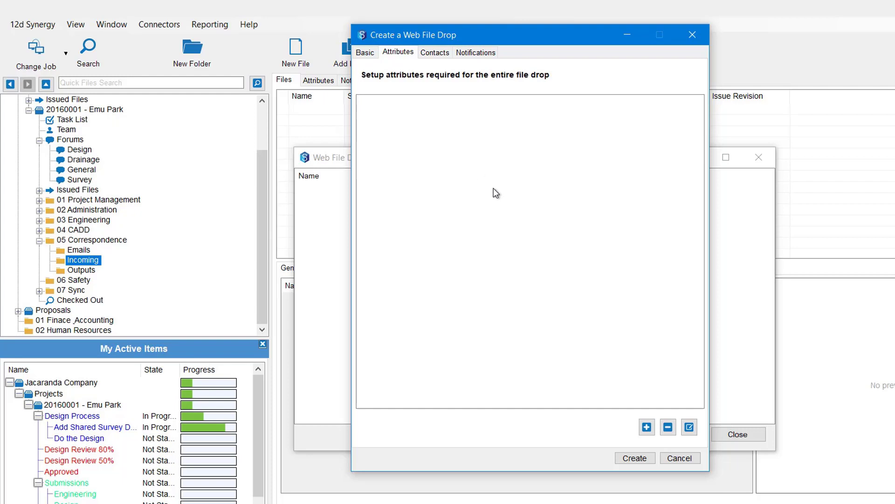
Allow The Client contact to use the file drop, then view its empty notification recipients.
click(430, 54)
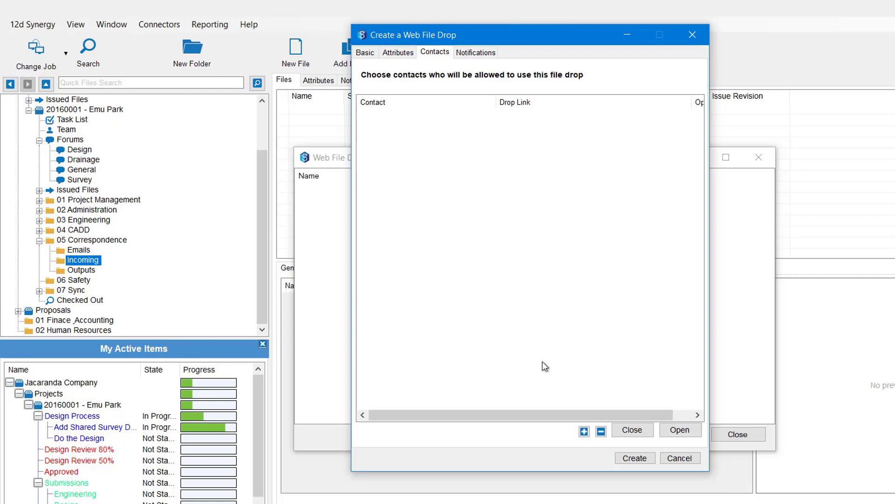
click(585, 431)
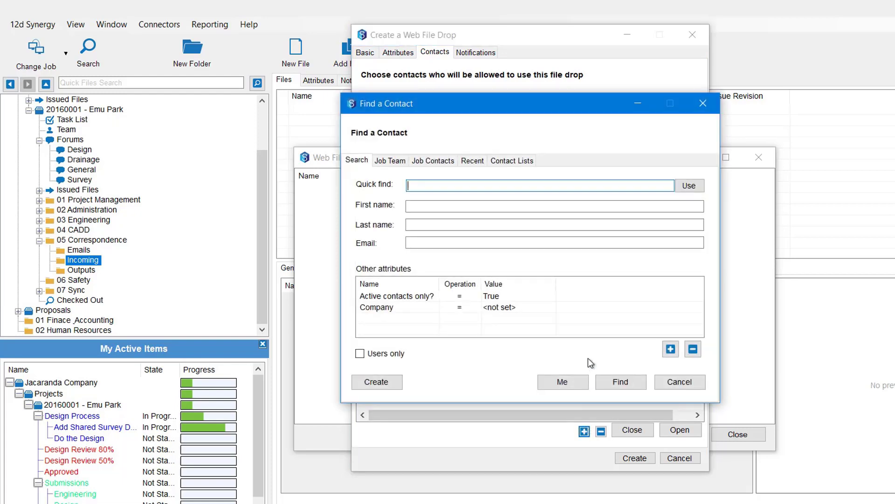
click(620, 382)
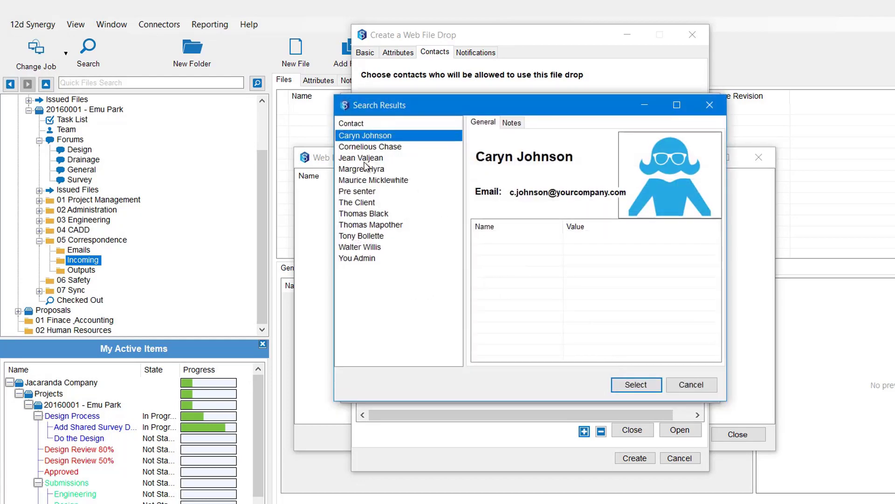
click(366, 203)
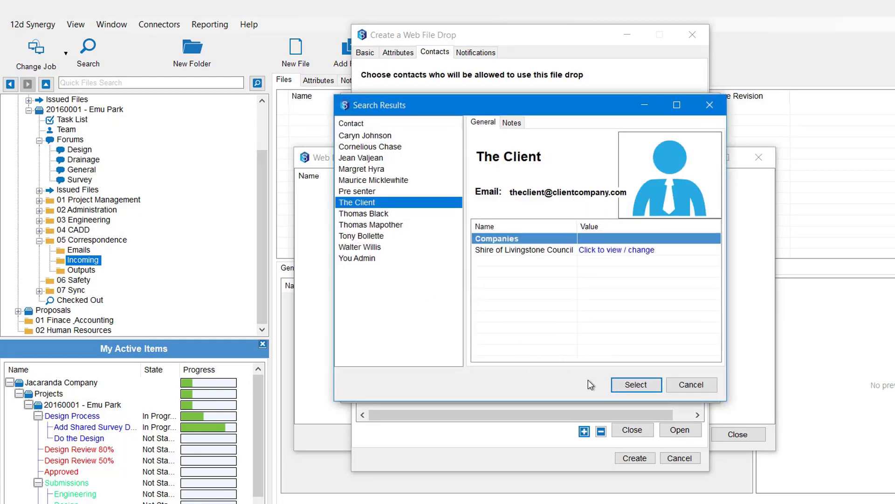
click(628, 388)
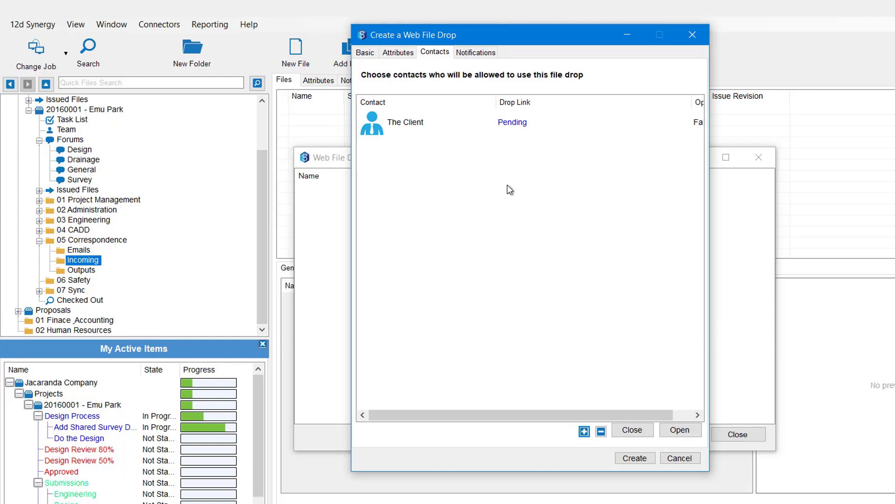
click(458, 55)
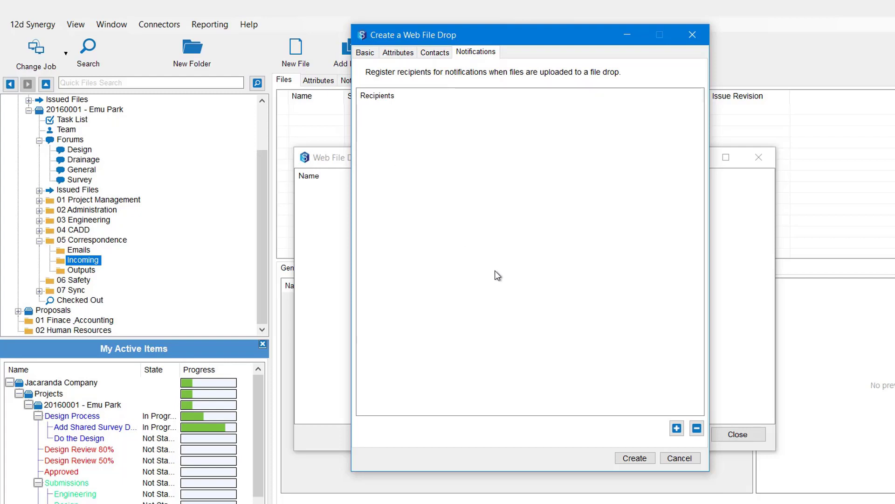
Add yourself (Me) as an upload notification recipient and create the Survey data drop.
click(676, 428)
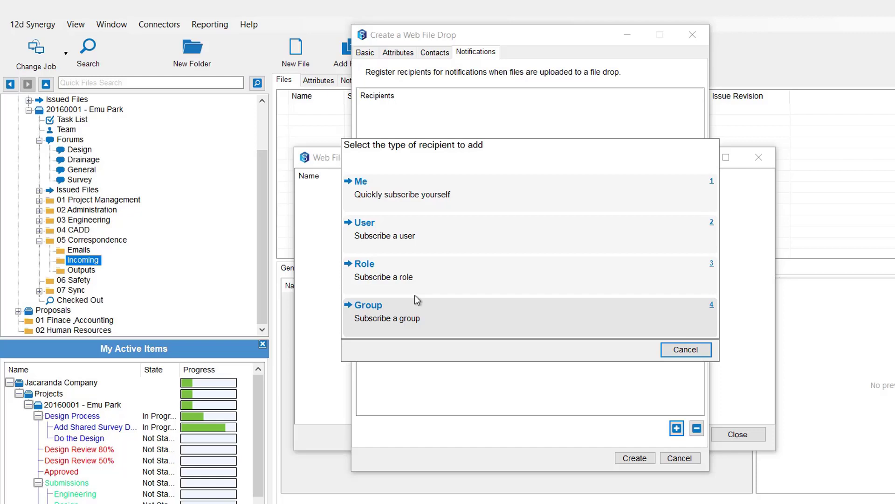
click(461, 200)
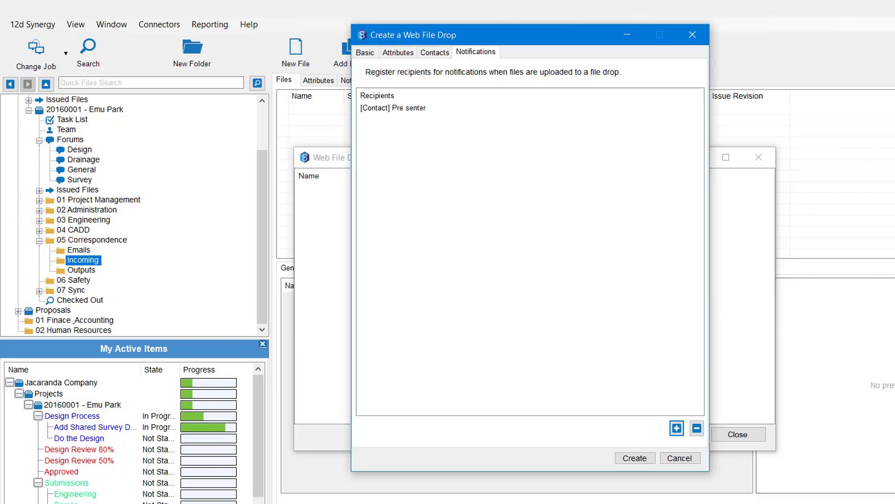
click(628, 458)
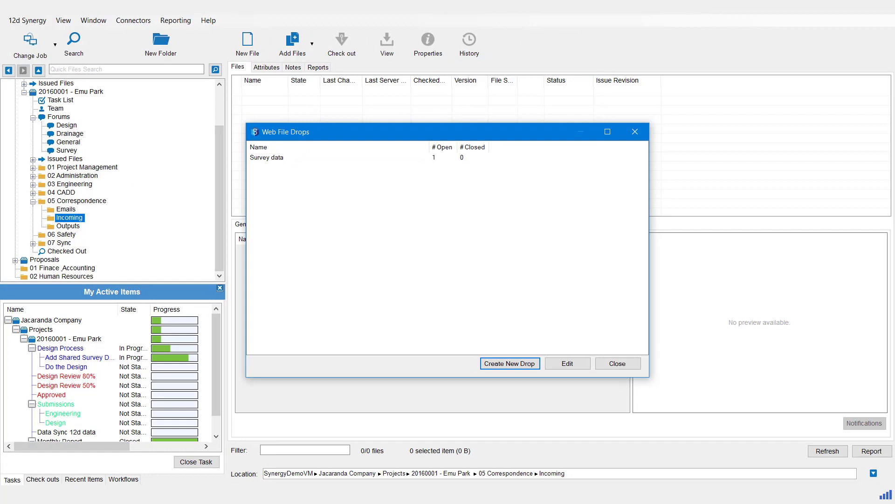
Close Web File Drops, collapse Forums, and show the 20160001 - Emu Park project's Issued Files.
click(620, 364)
click(33, 117)
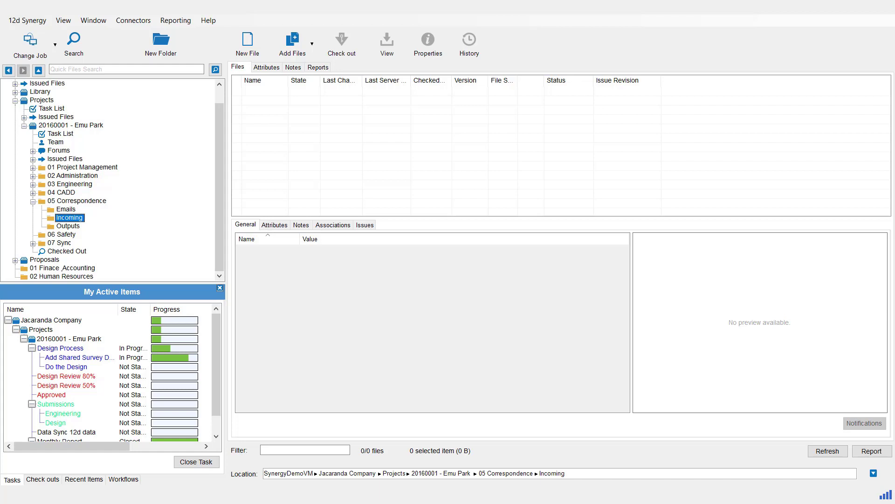
click(60, 159)
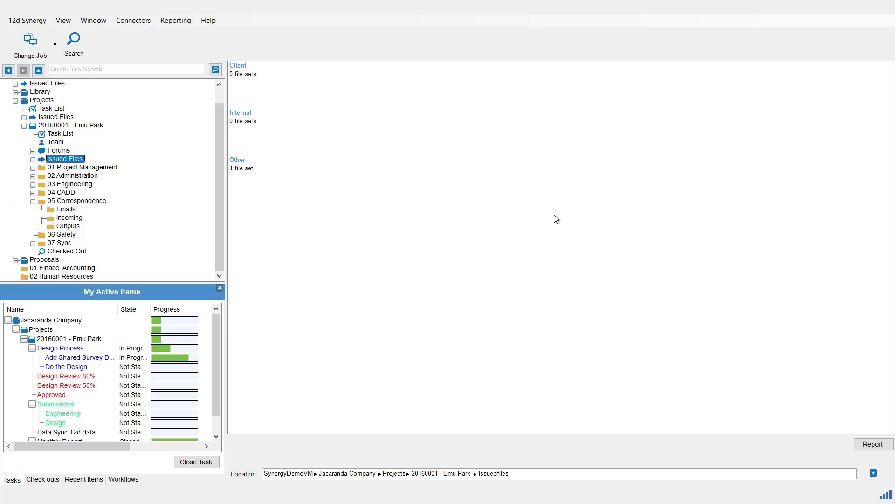
Create a new Client file set (entering '2') described 'PDFs for review', choosing files later.
double_click(239, 78)
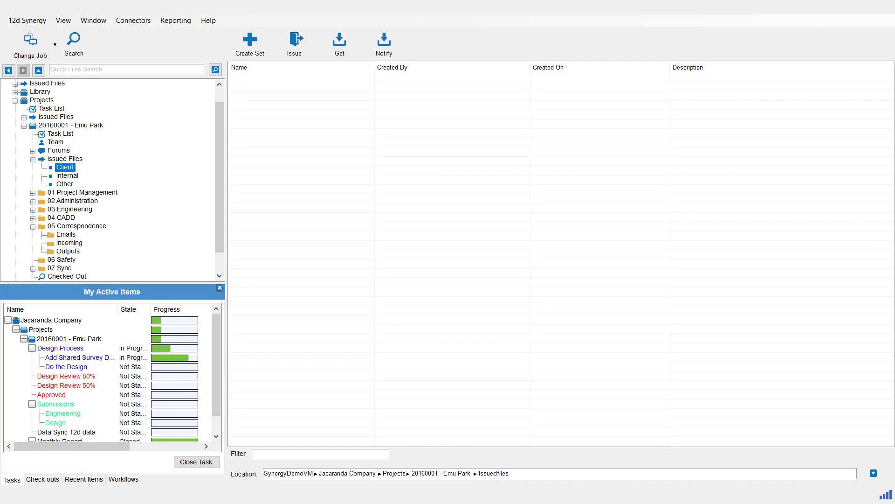
click(250, 41)
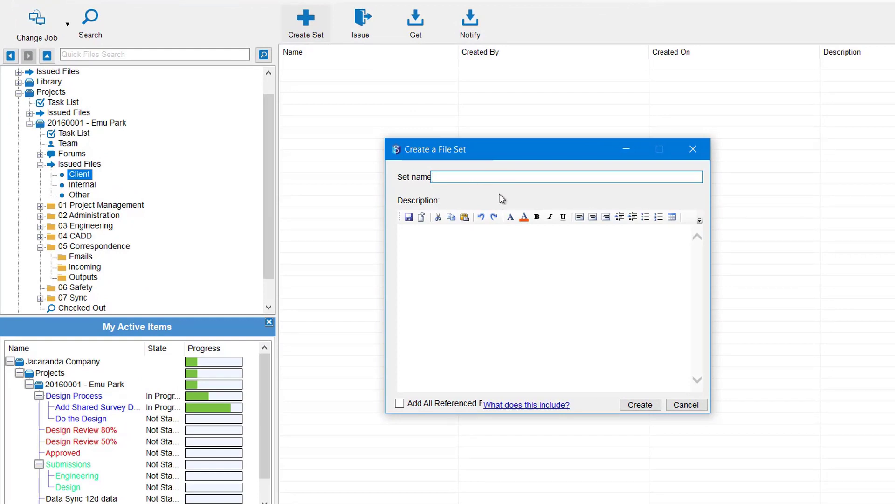
text(20190103-PDF)
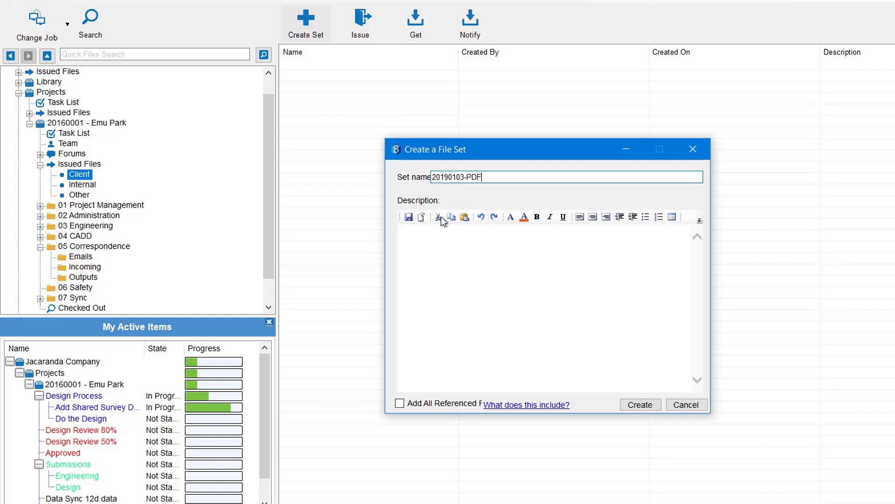
click(464, 269)
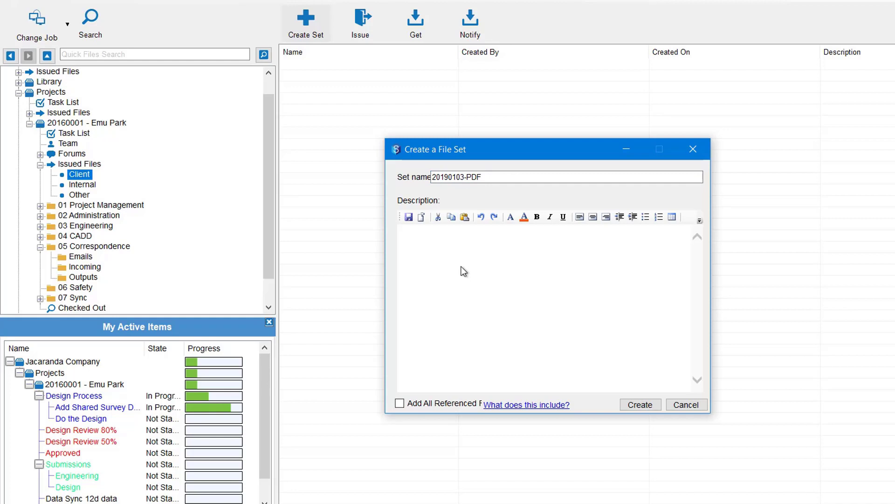
text(PDFs for review)
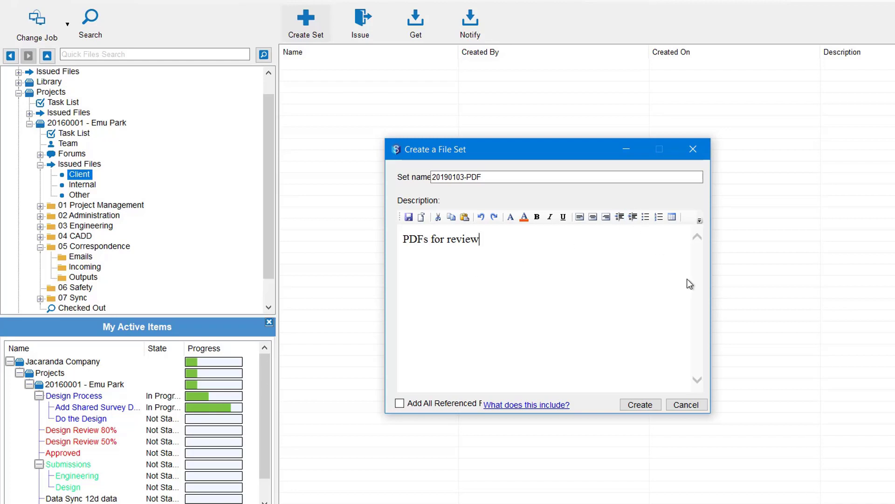
click(640, 405)
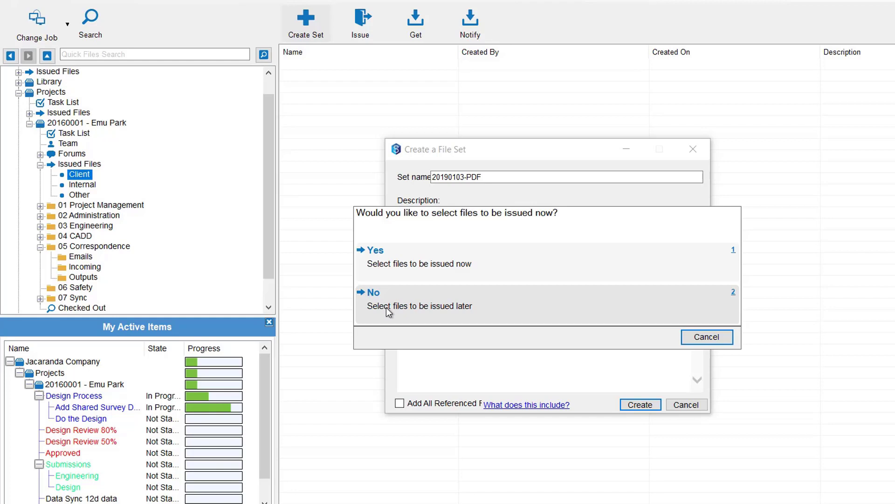
click(384, 307)
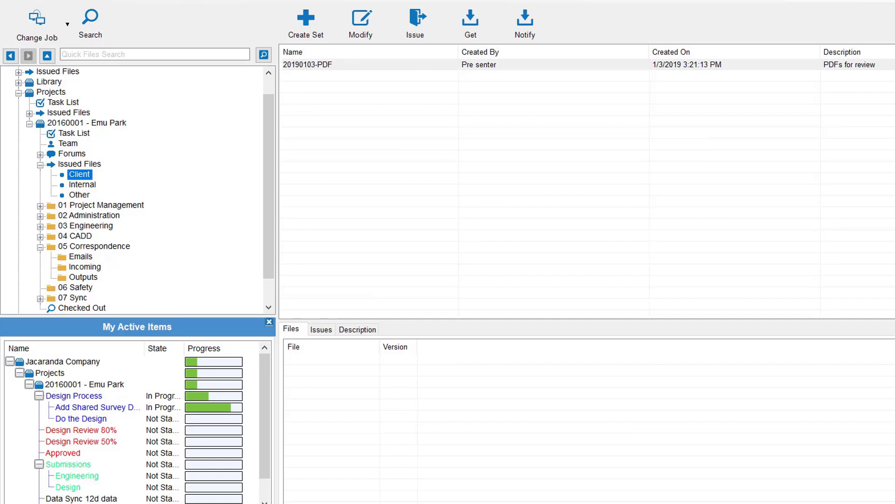
Add 20160001-PD-CL-PLAN-001.PDF and 20160001-PD-DP-PLAN-001.PDF from Outputs to the 20190103-PDF set.
click(301, 66)
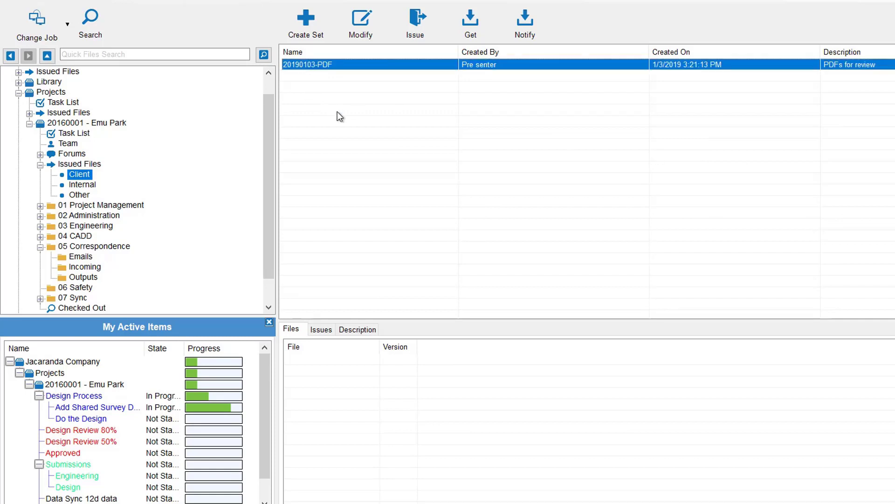
click(362, 19)
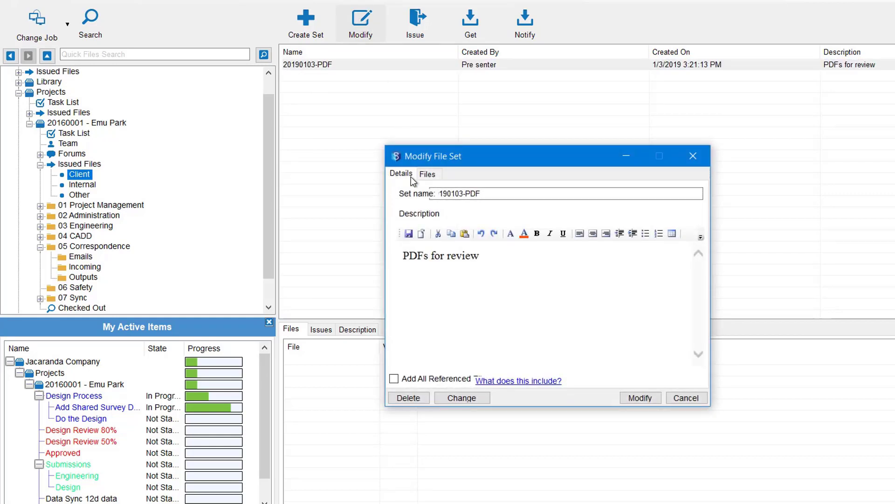
click(428, 175)
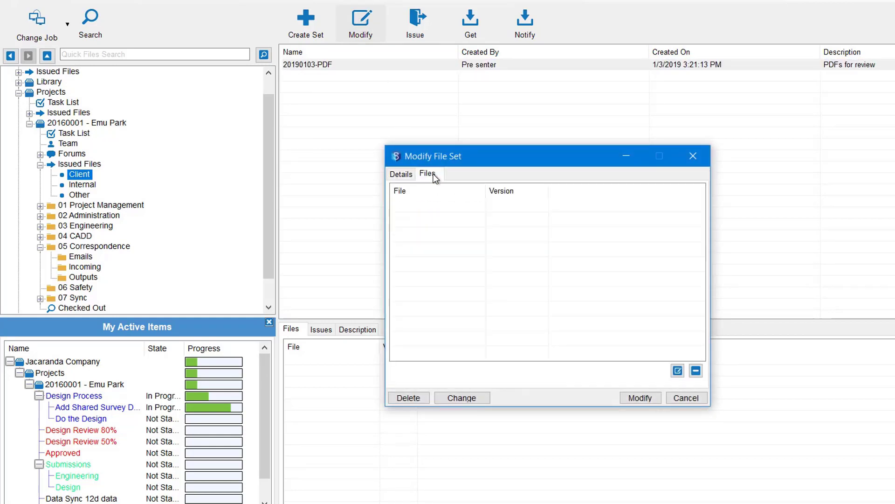
click(677, 371)
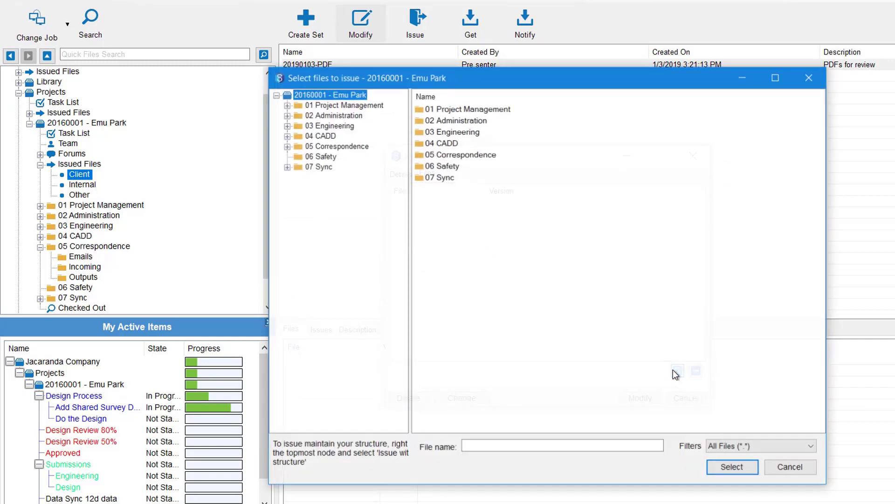
click(287, 146)
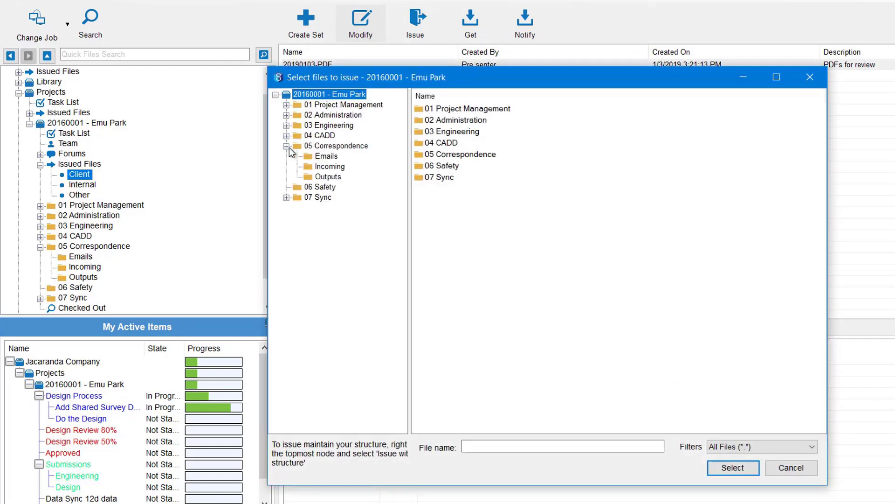
click(328, 176)
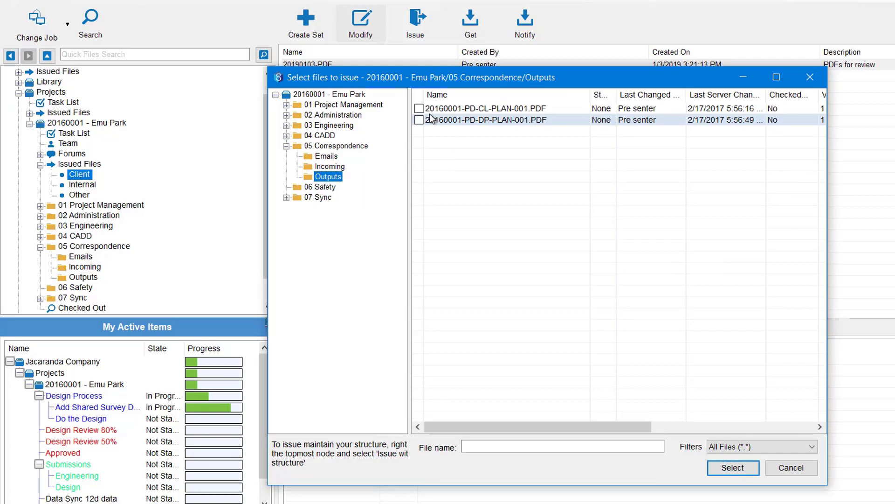
click(419, 108)
click(418, 120)
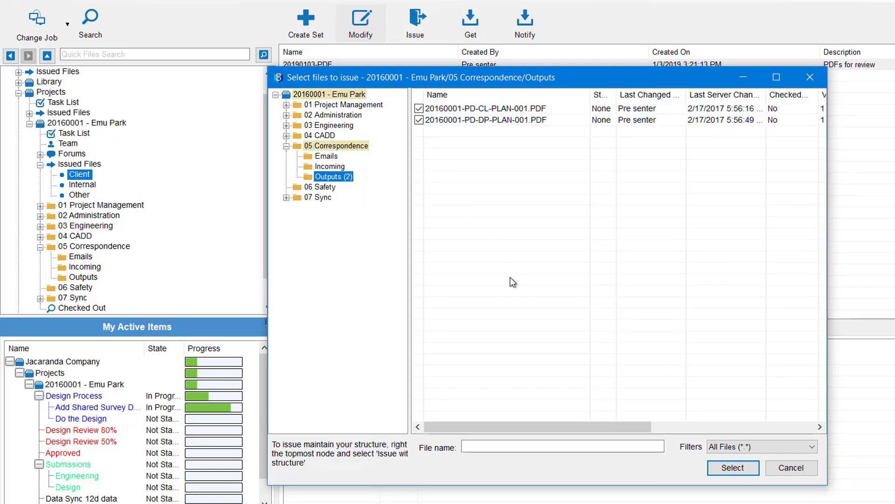
click(731, 467)
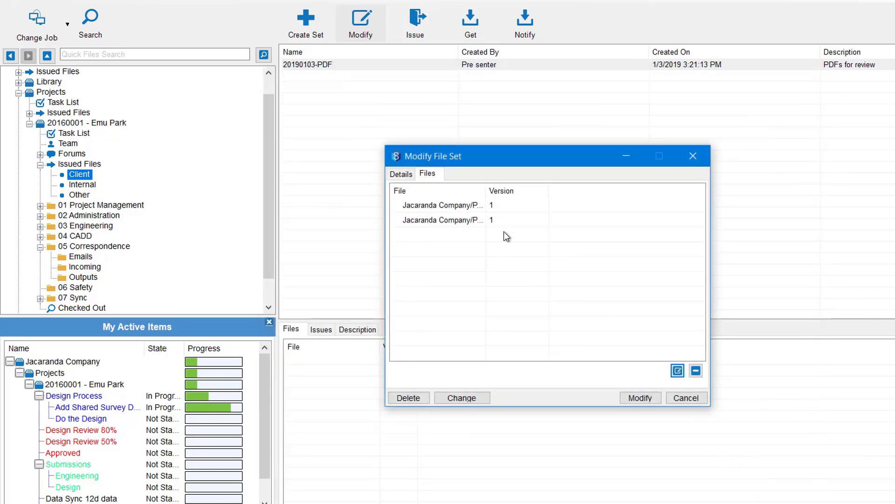
Leave both files' versions unchanged, then save and confirm the file set modifications.
click(492, 205)
drag(490, 191, 603, 191)
click(609, 221)
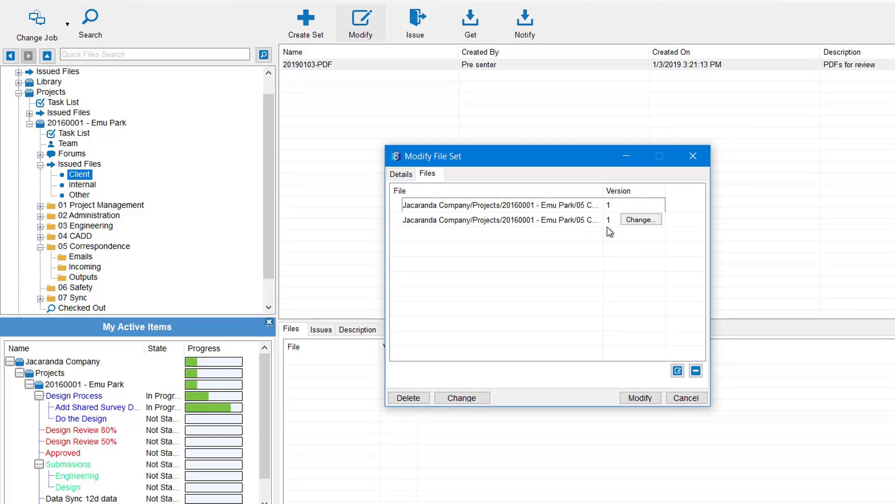
click(698, 251)
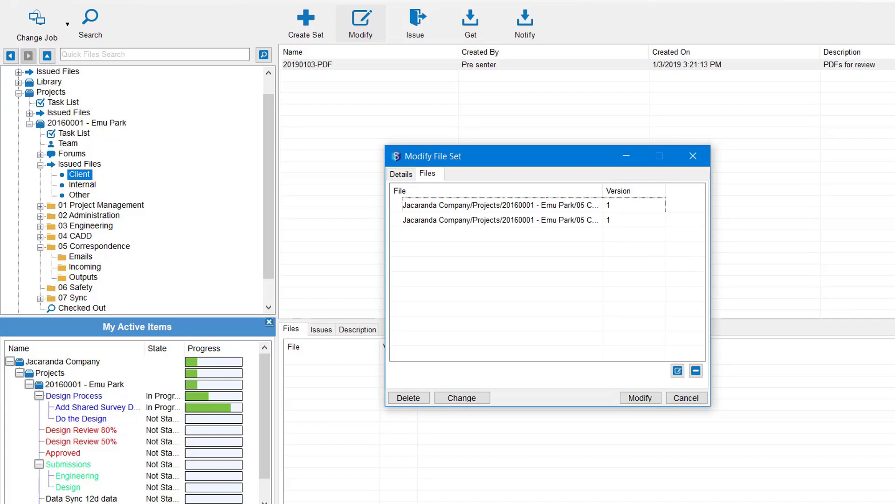
click(639, 398)
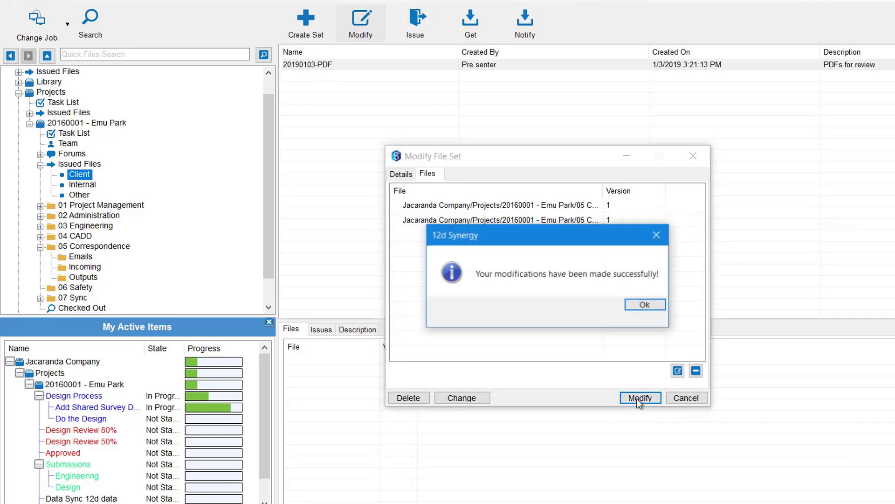
click(645, 305)
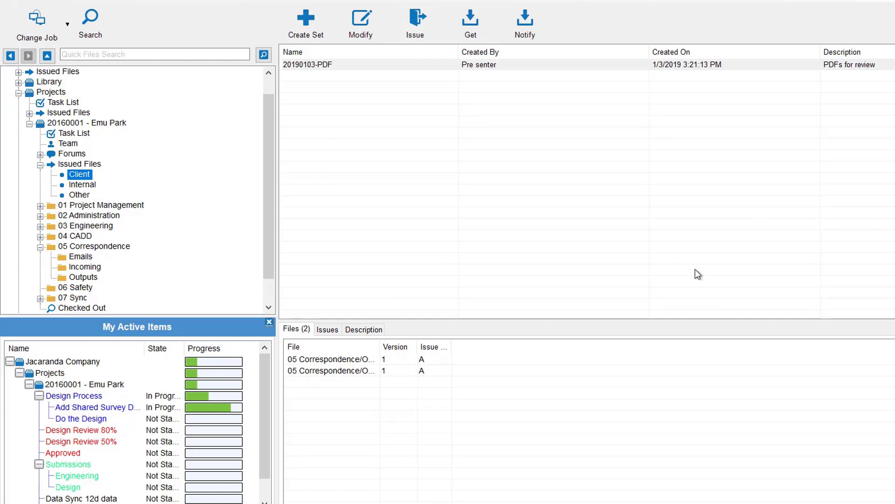
Start issuing the 20190103-PDF set with issue reason For Information.
click(298, 65)
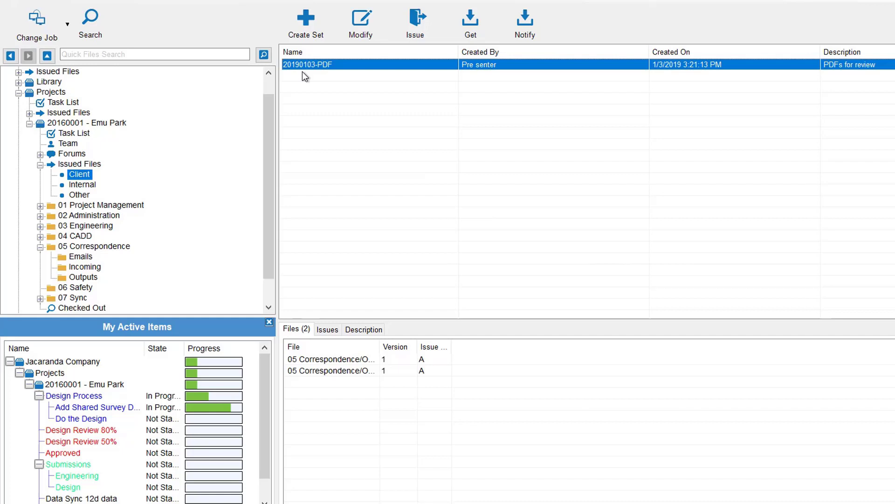
click(419, 18)
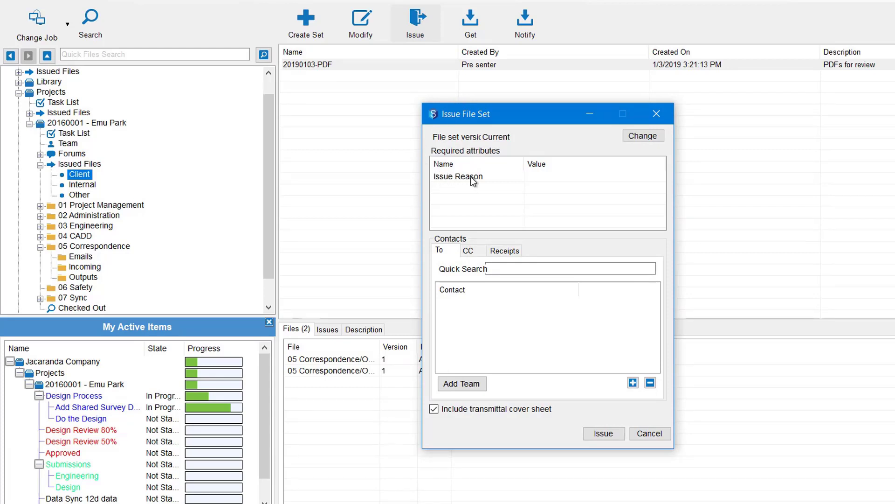
click(536, 176)
click(536, 177)
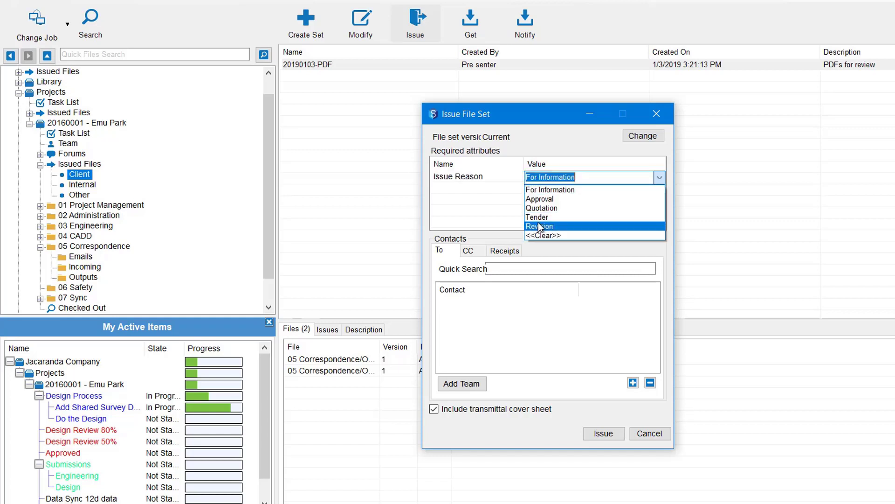
click(552, 190)
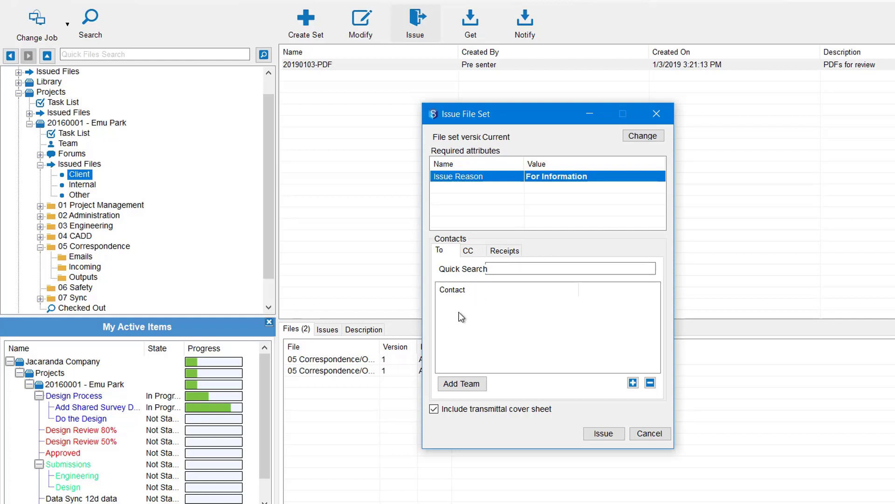
Add The Client as the issue's recipient contact.
click(633, 383)
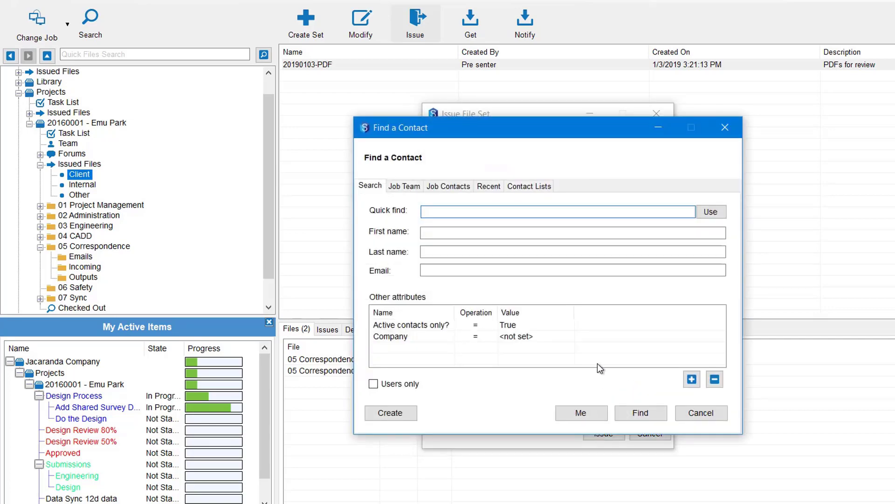
click(647, 412)
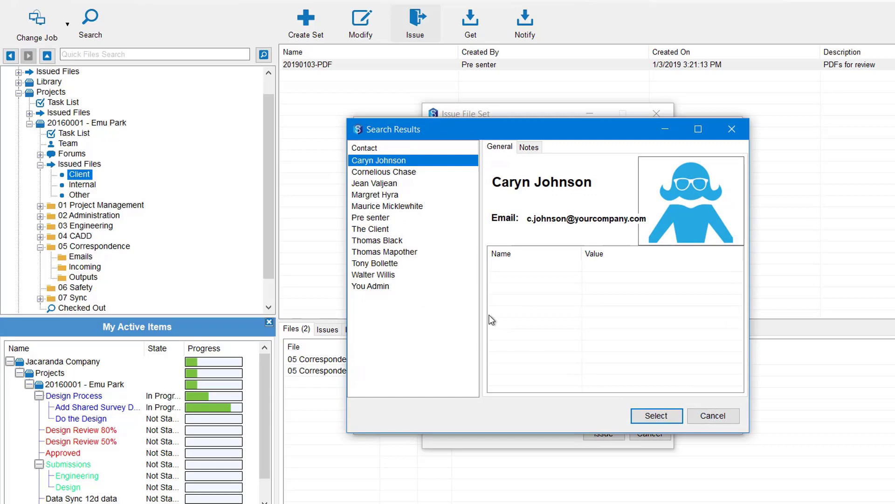
click(374, 229)
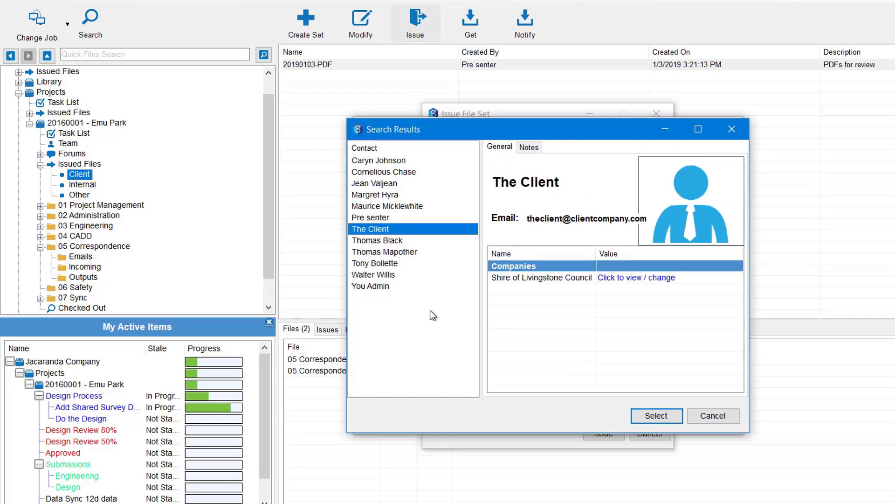
click(645, 414)
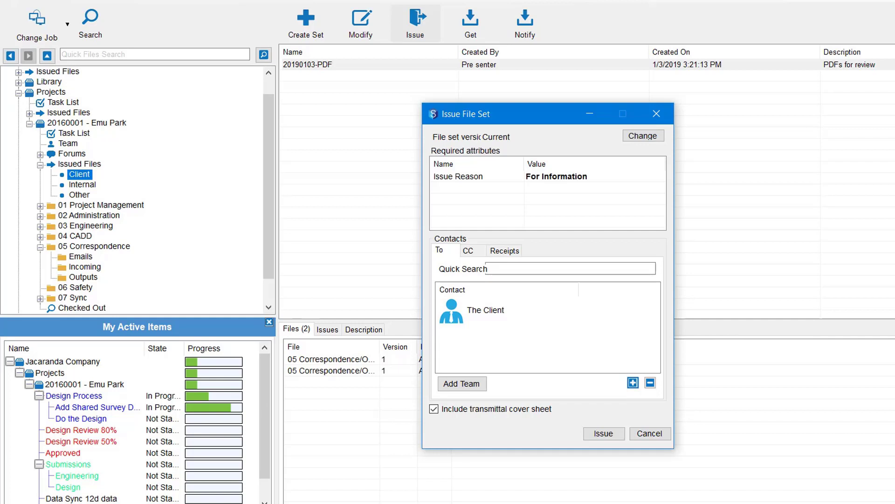
Issue the set via Email (Outlook), zipping the files before sending.
click(597, 432)
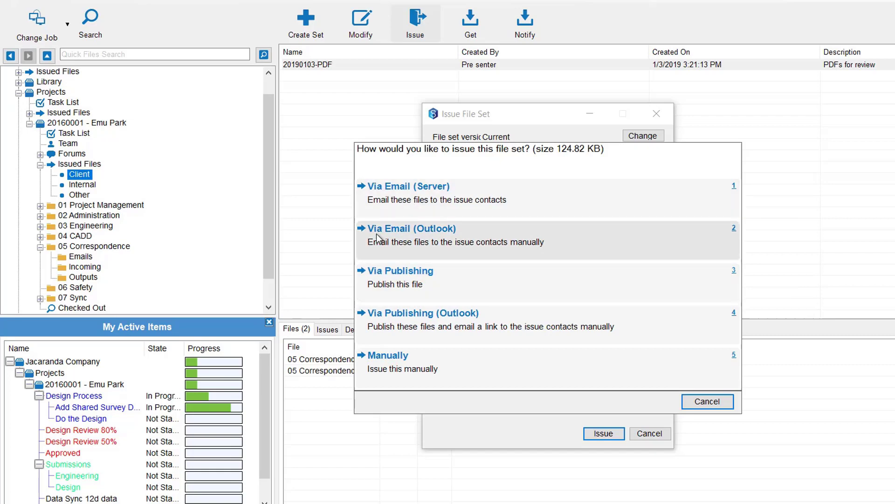
click(416, 230)
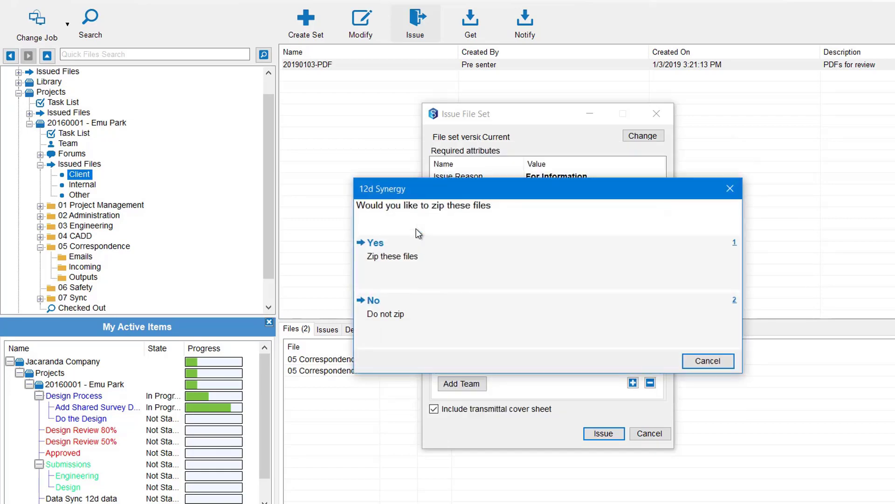
click(382, 257)
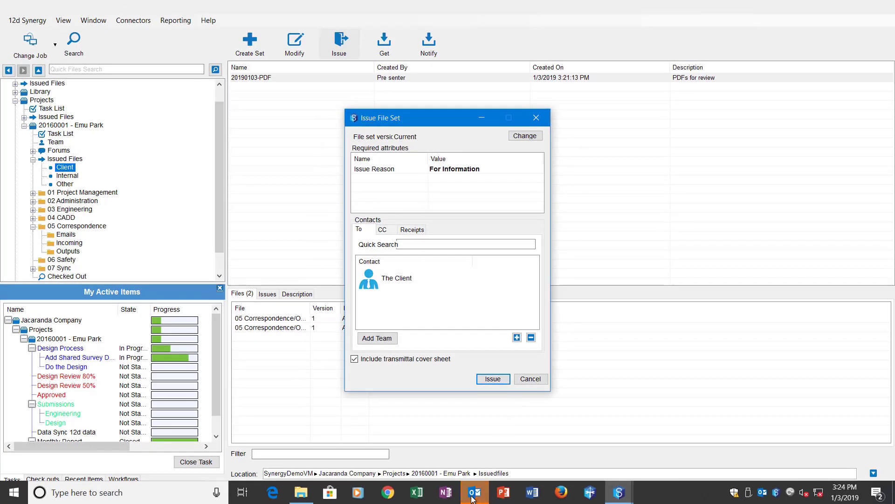
Bring Outlook forward and allow access to its address information.
mouse_move(472, 499)
click(476, 463)
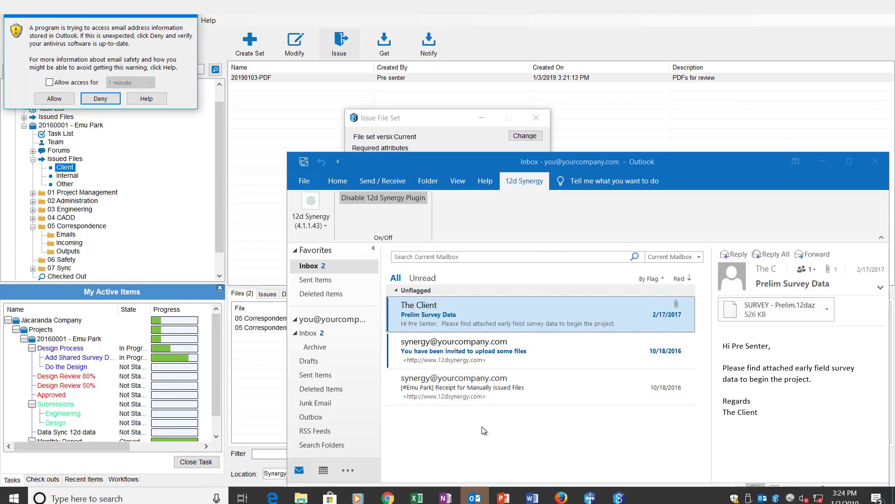
click(70, 100)
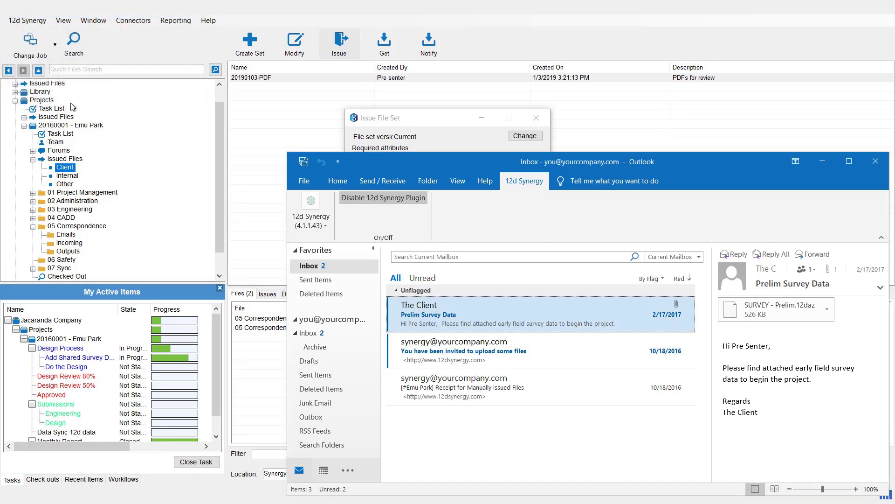
drag(617, 96, 416, 32)
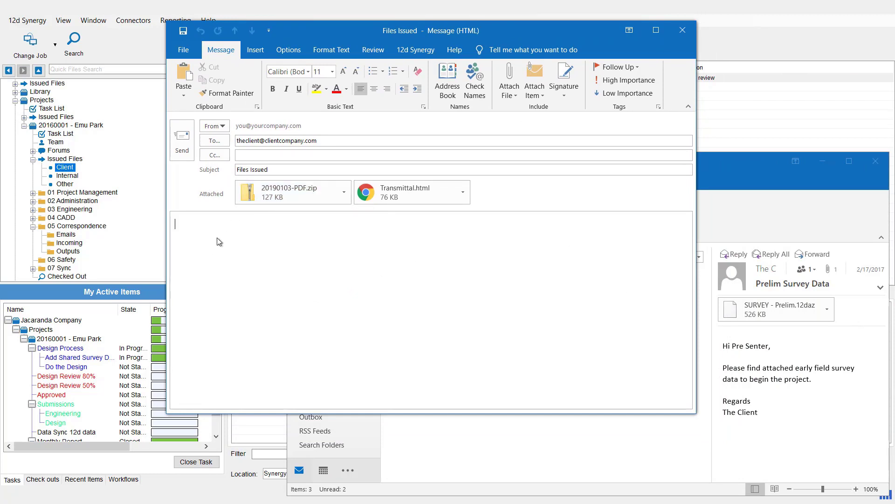
Write 'Dear Client, / Here are the PDFs for Information / Regards' and send the Files Issued email.
text(Dear Client,)
key(Return)
text(Here are the PDFs for In)
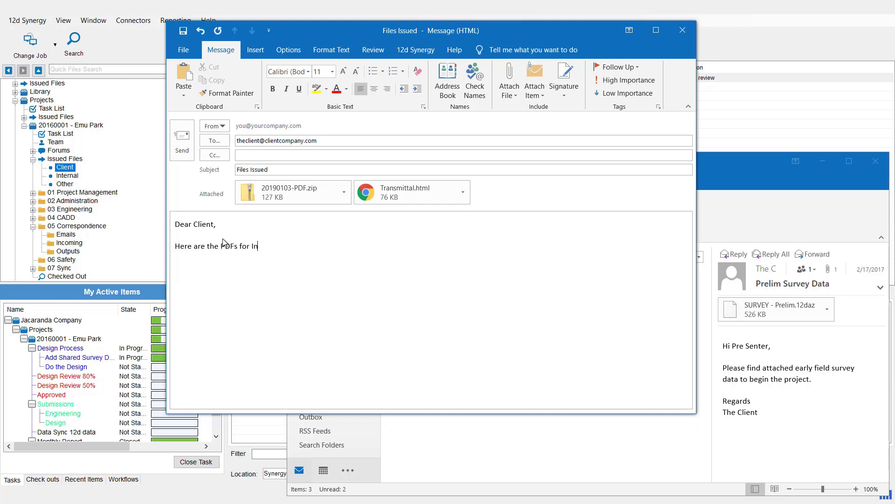
text(formation)
key(Return)
text(Regards)
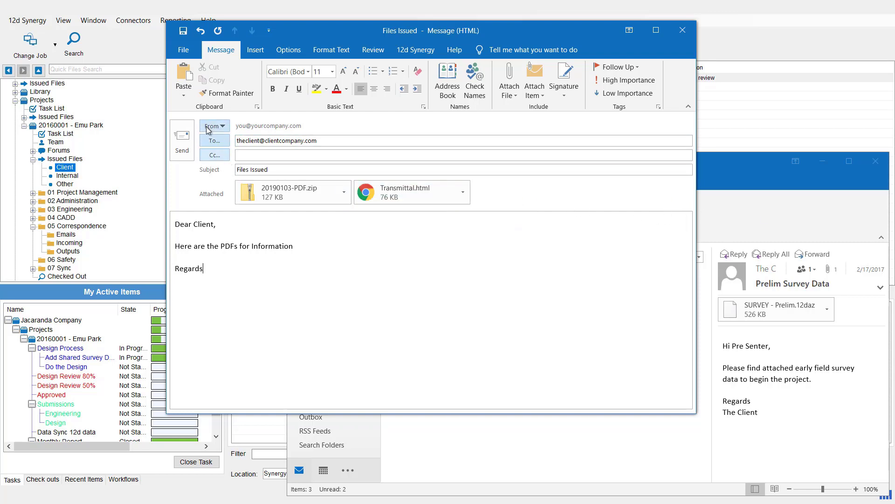
click(181, 140)
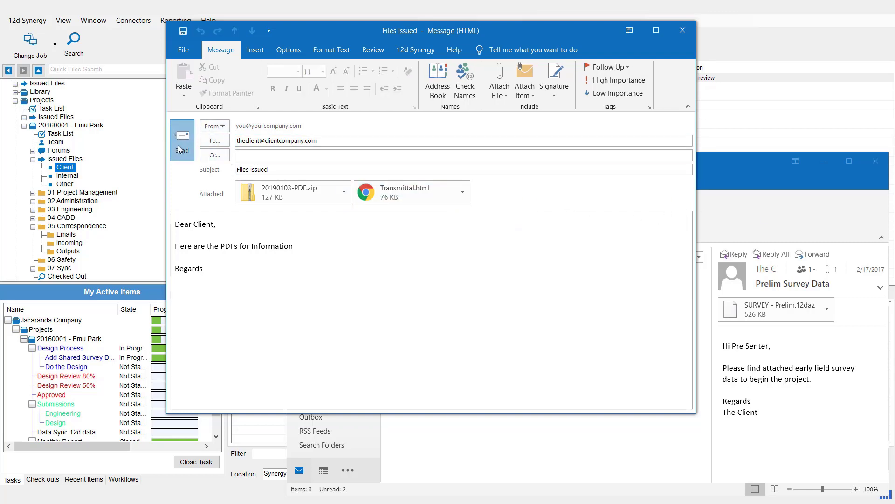
click(431, 299)
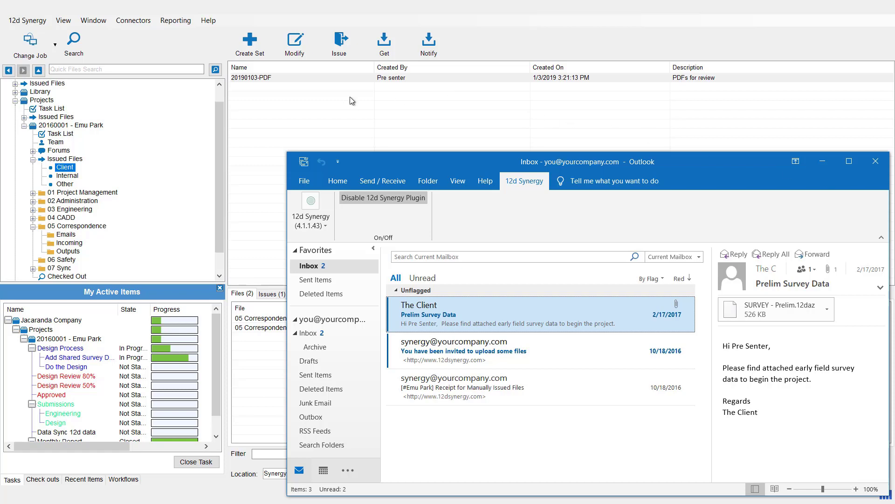
Review the 20190103-PDF issue record dated 1/3/2019, For Information to The Client, in full detail.
click(262, 85)
click(262, 78)
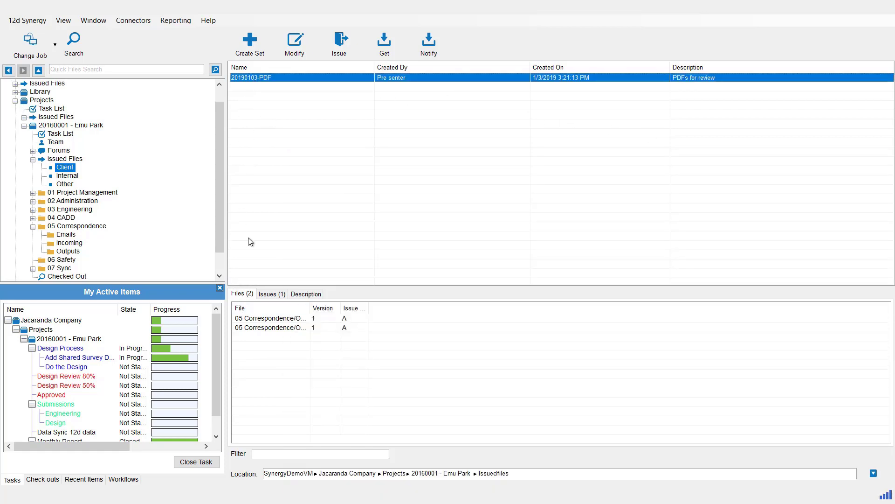
click(269, 293)
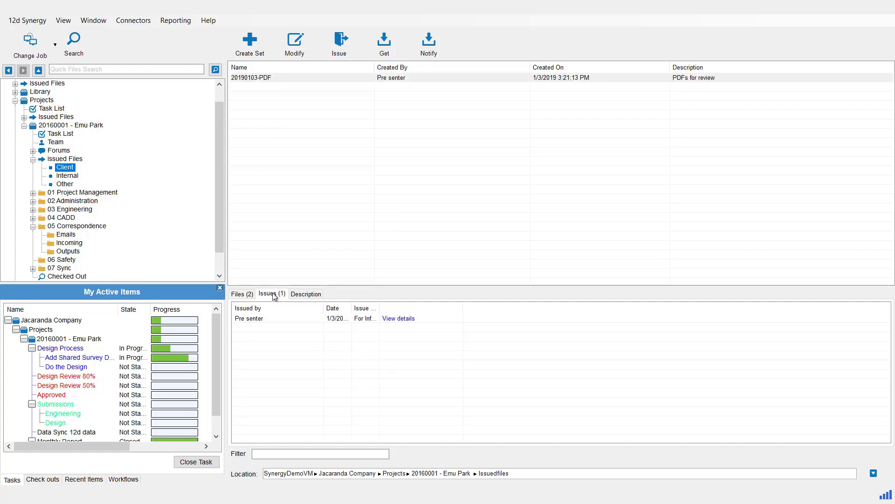
drag(352, 308, 454, 309)
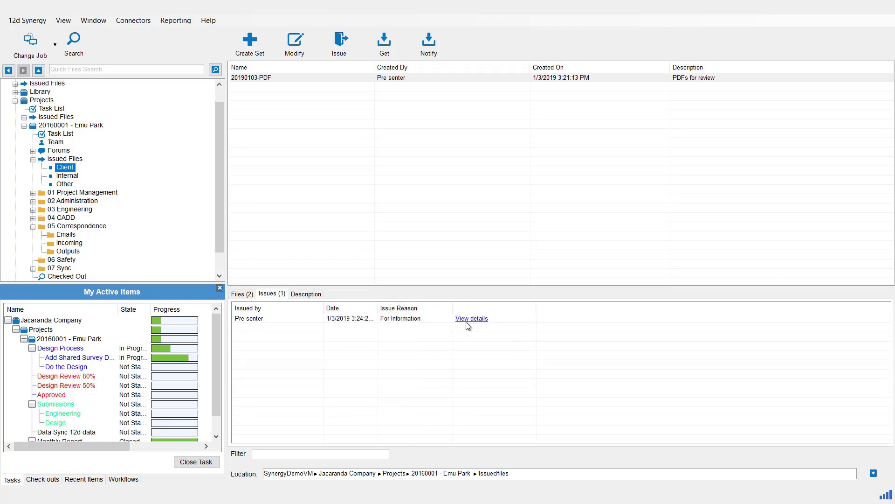
click(472, 319)
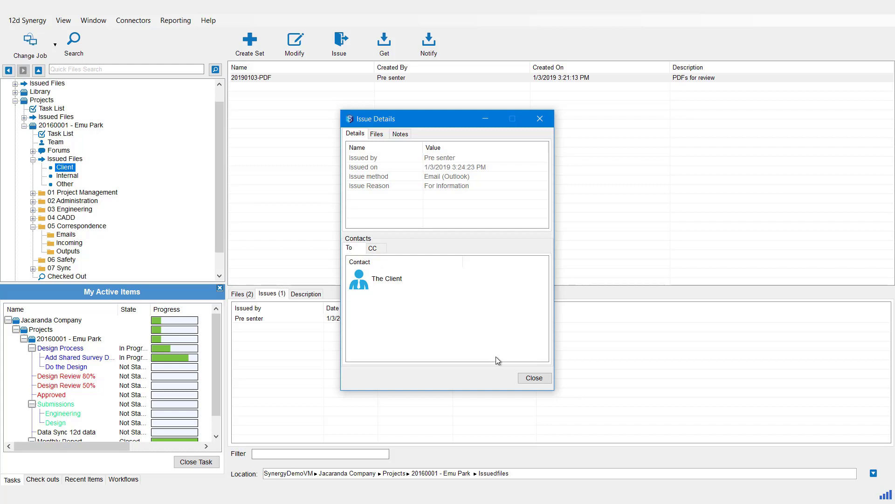
click(533, 379)
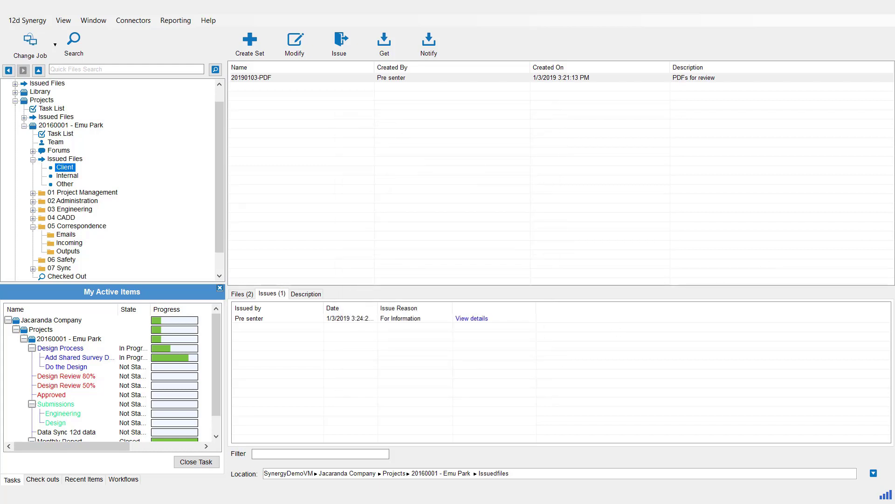